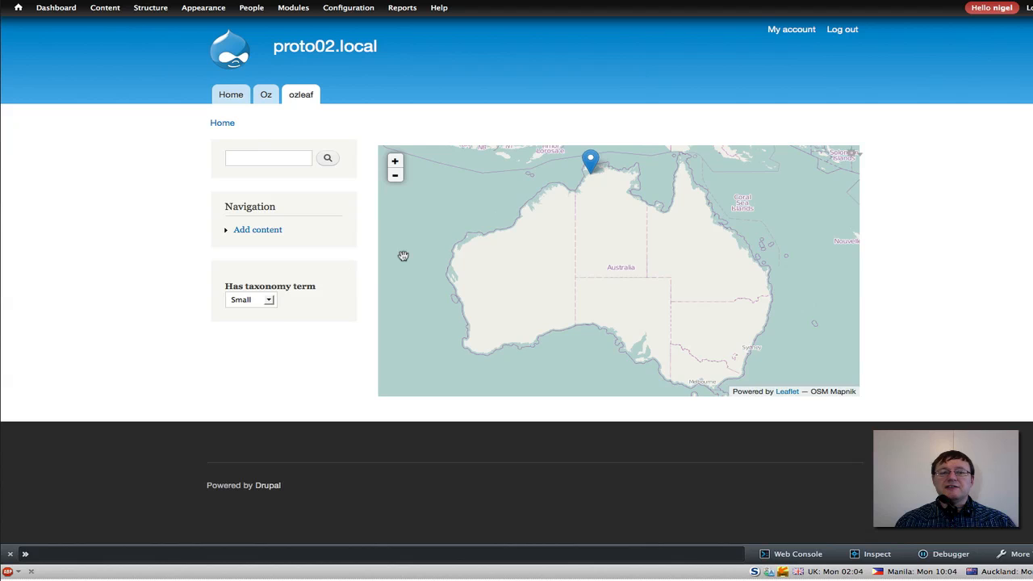
# View the popup of the Darwin marker, close it, and filter the map by the taxonomy term Large.
pyautogui.click(592, 164)
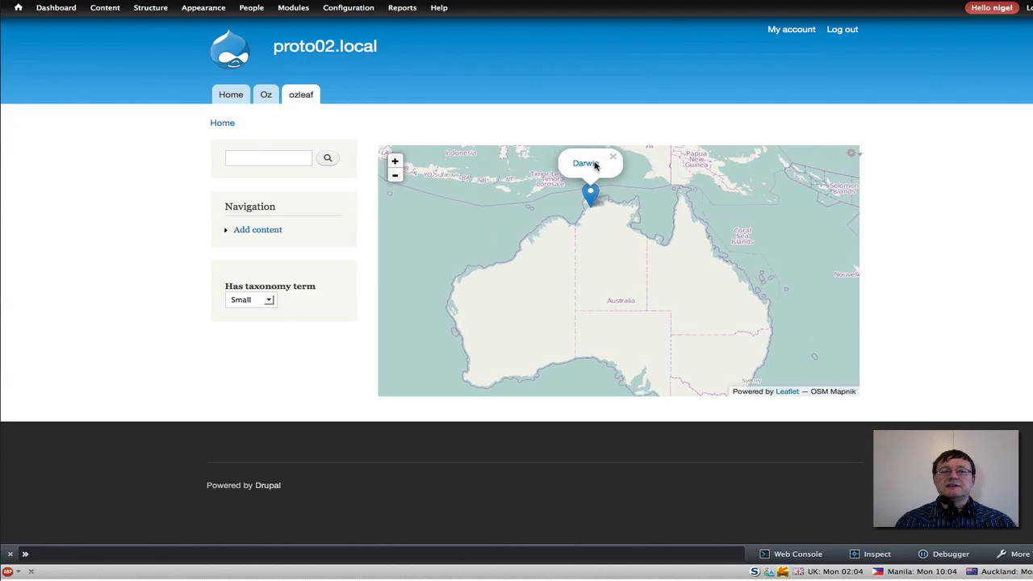
pyautogui.click(614, 157)
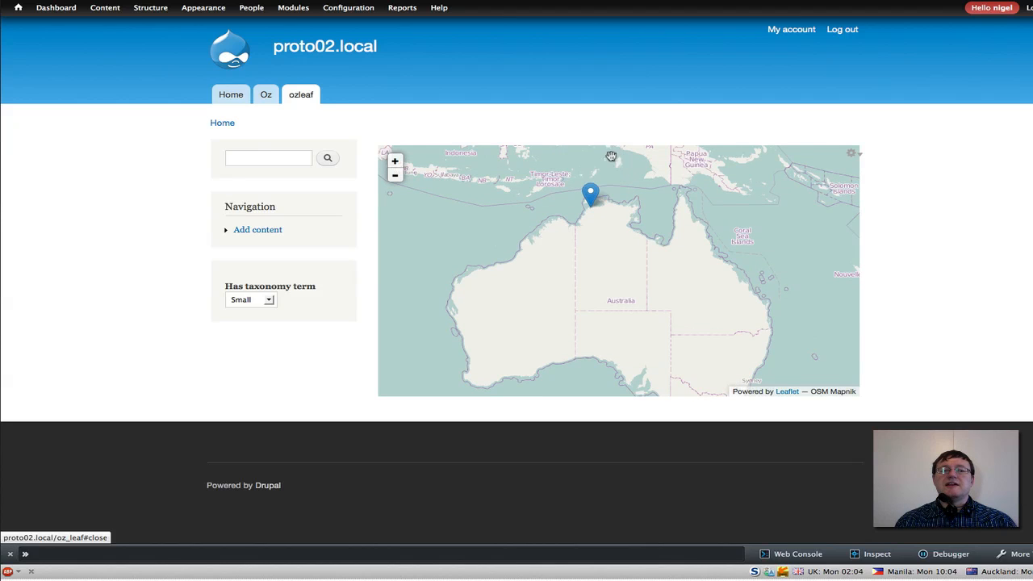
pyautogui.click(271, 304)
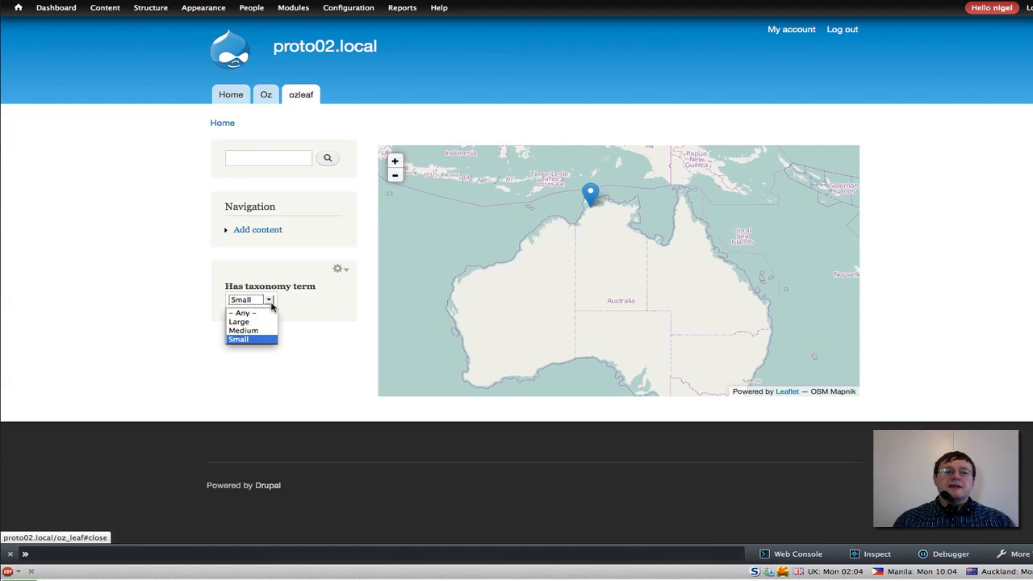
pyautogui.click(256, 321)
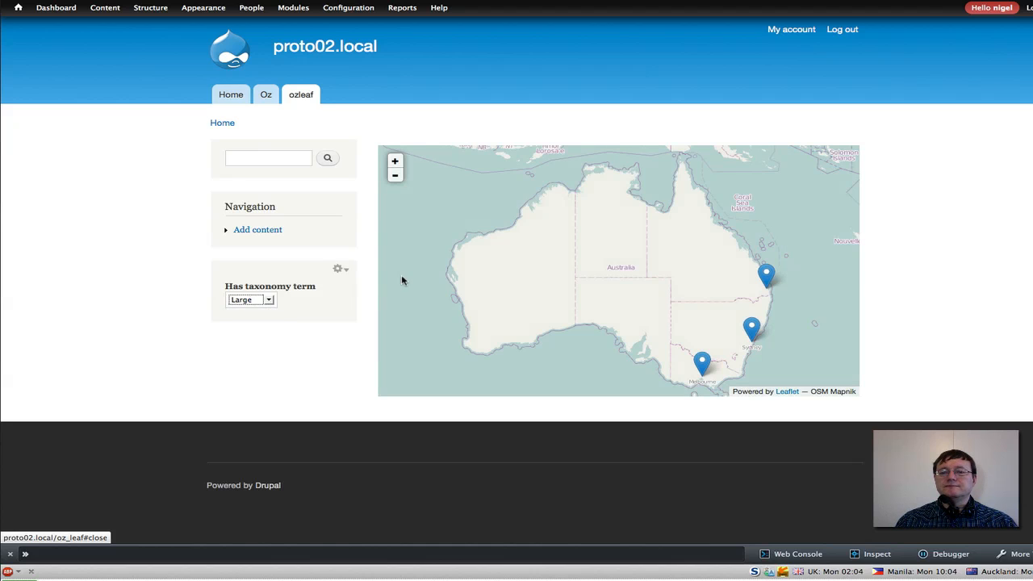
# View the popups of the Brisbane and Sydney markers and filter the map by the taxonomy term Medium.
pyautogui.click(768, 276)
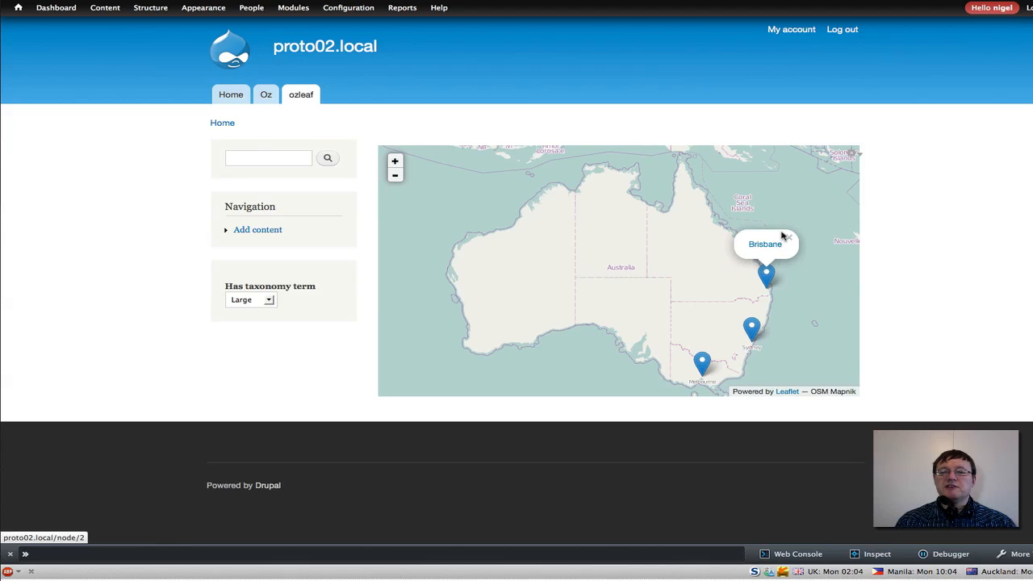
pyautogui.click(787, 241)
pyautogui.click(751, 327)
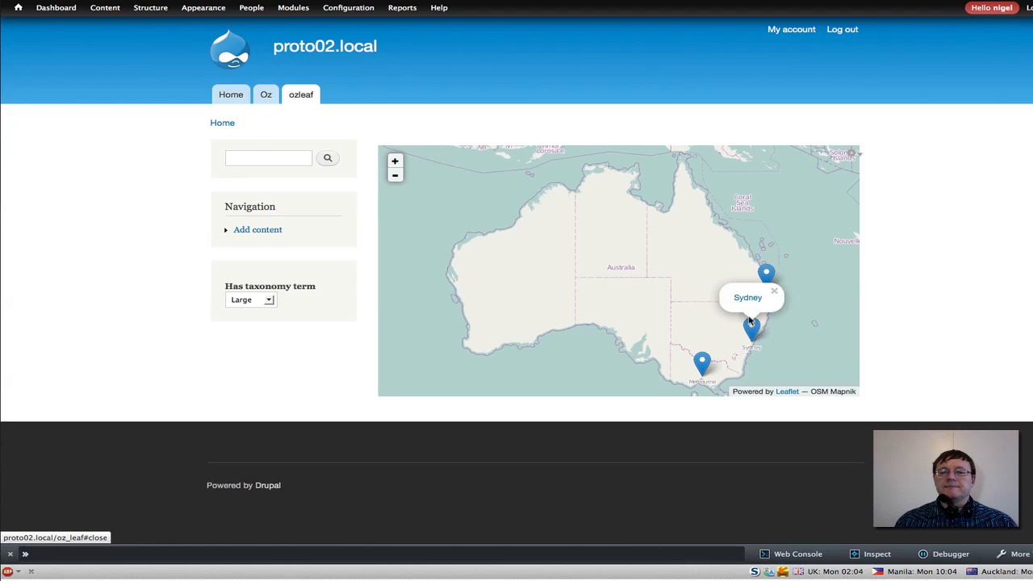
pyautogui.click(777, 290)
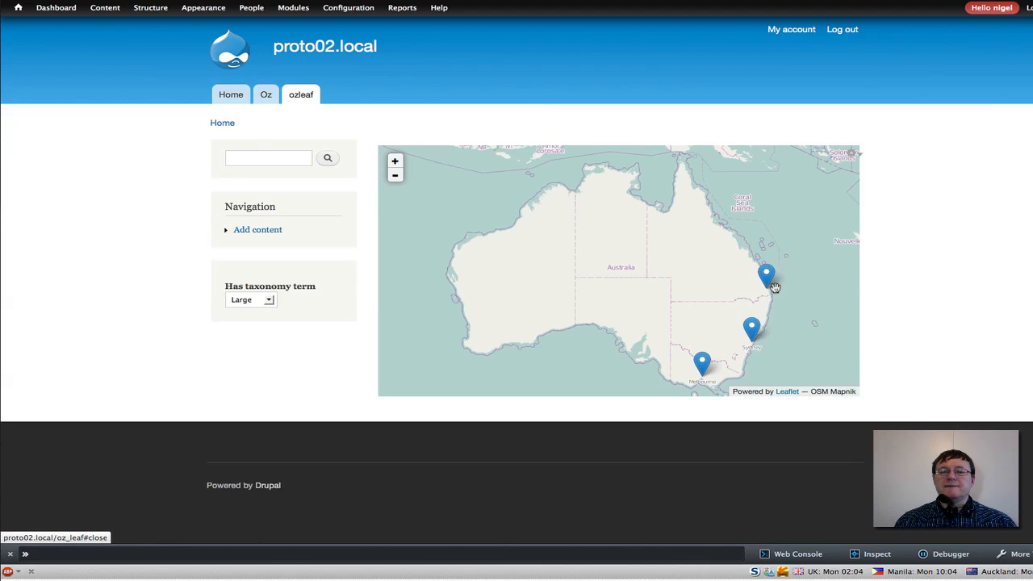
pyautogui.click(269, 300)
pyautogui.click(256, 330)
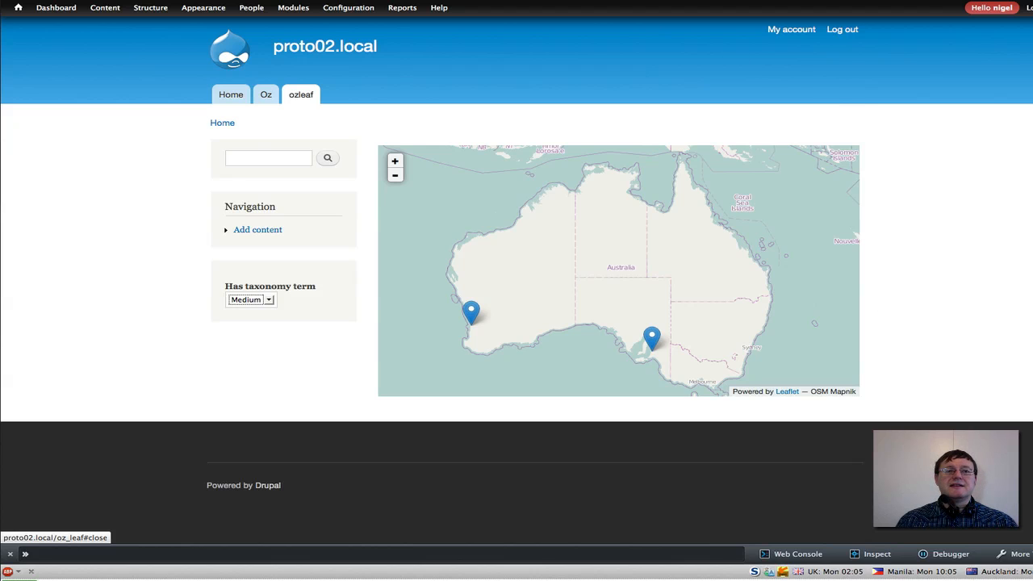
# Switch to the tutorial page and read its prerequisites, required modules, implementation steps and conclusion.
pyautogui.click(767, 1)
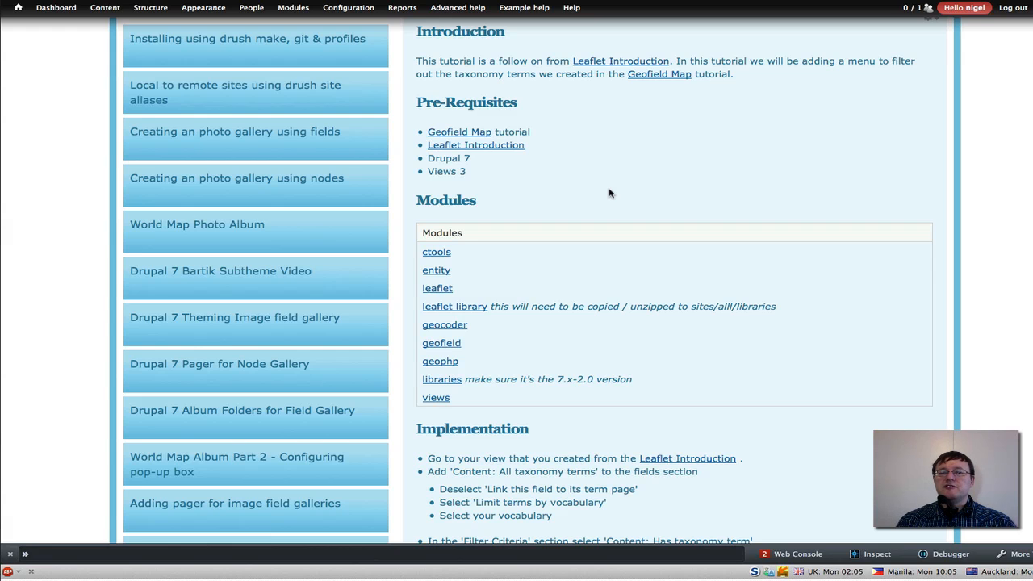
pyautogui.scroll(-2, 610, 192)
pyautogui.scroll(1, 610, 193)
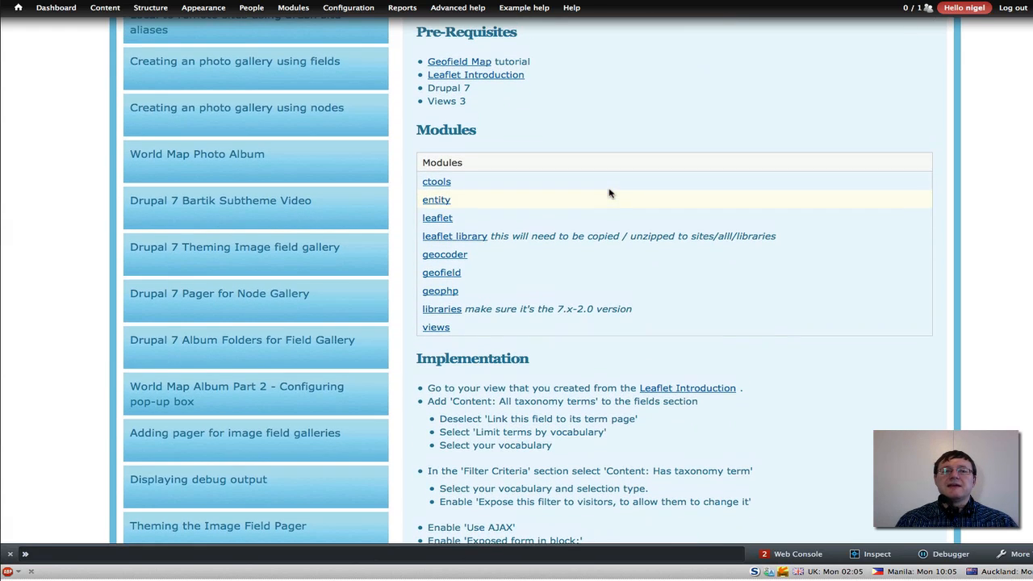
pyautogui.scroll(-1, 894, 134)
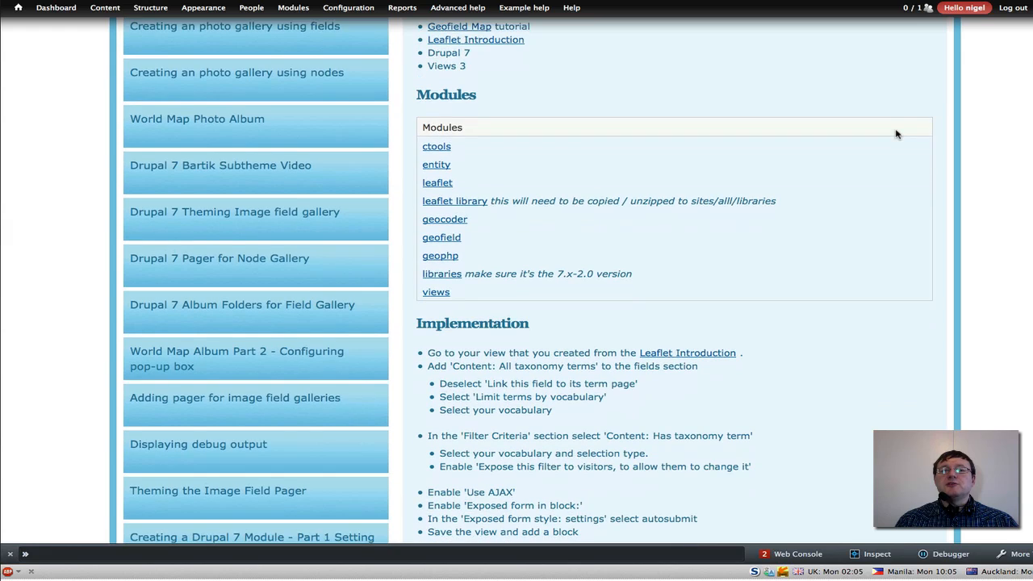
pyautogui.scroll(1, 896, 134)
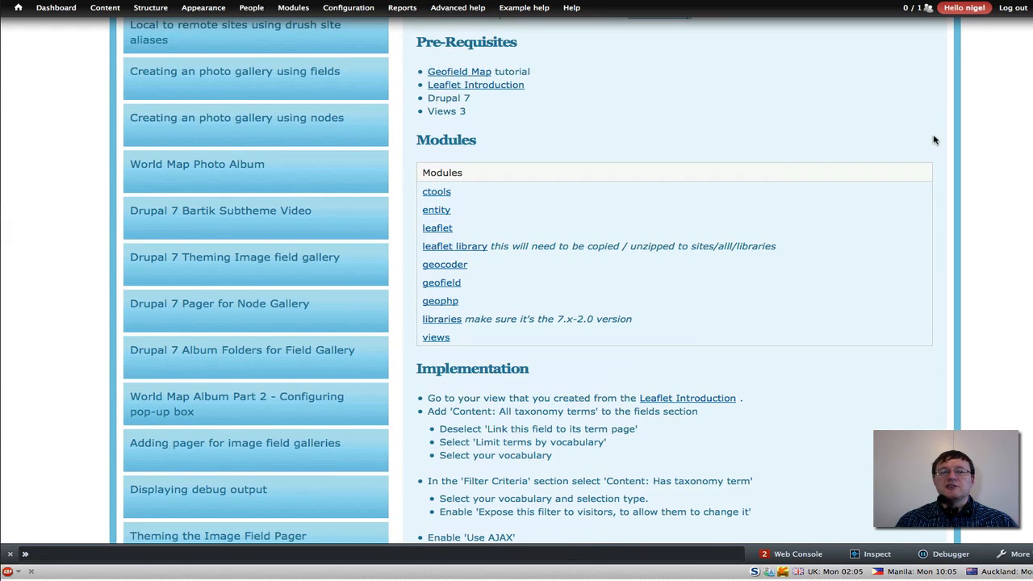
pyautogui.scroll(-1, 934, 140)
pyautogui.scroll(-6, 933, 140)
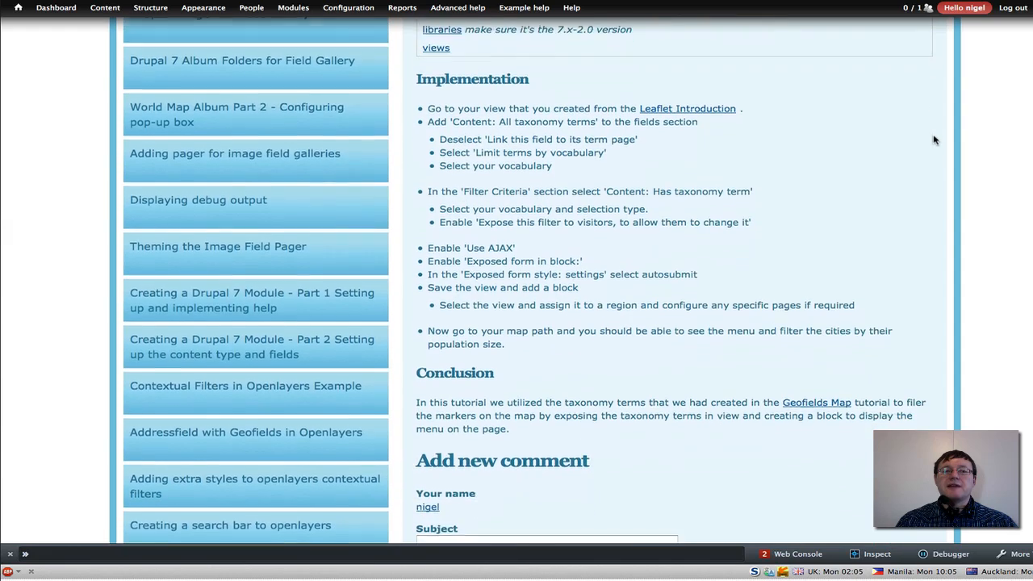
pyautogui.scroll(-1, 934, 140)
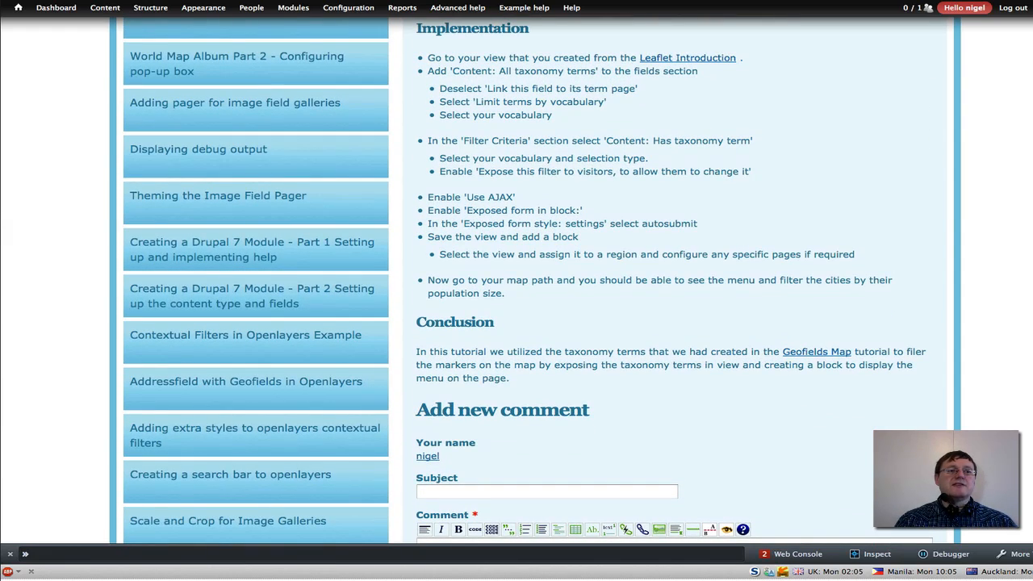
# Switch to the proto03.local site and open the Leaf Oz (Content) view for editing.
pyautogui.hotkey('ctrl', 'Tab')
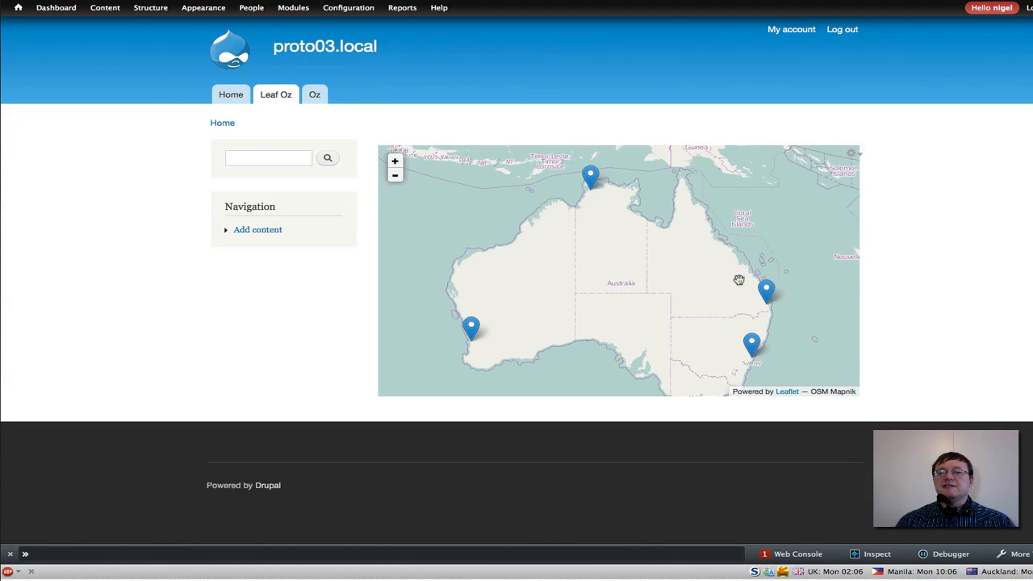
pyautogui.scroll(-1, 915, 346)
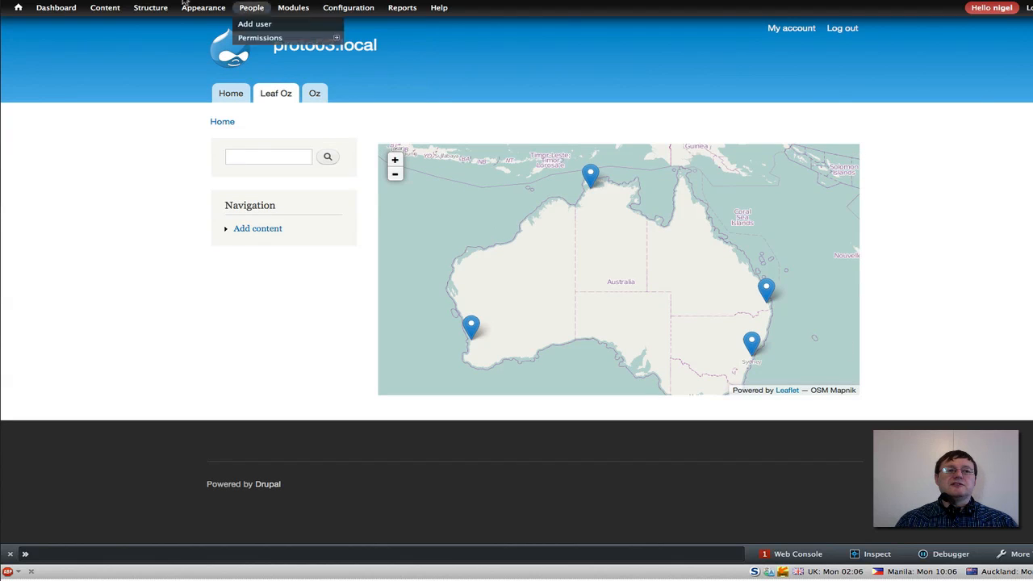
pyautogui.moveTo(150, 8)
pyautogui.moveTo(155, 69)
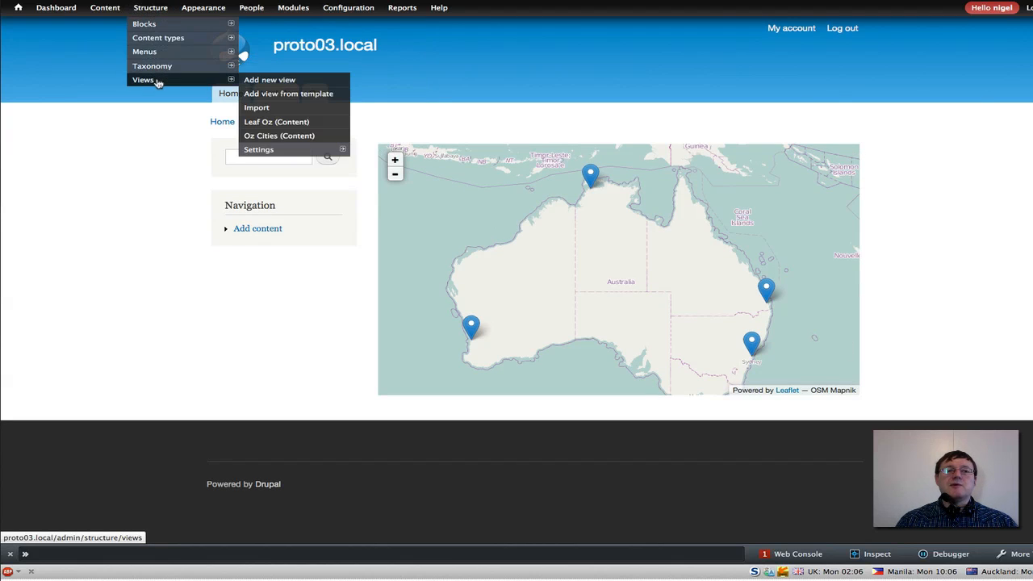
pyautogui.click(271, 122)
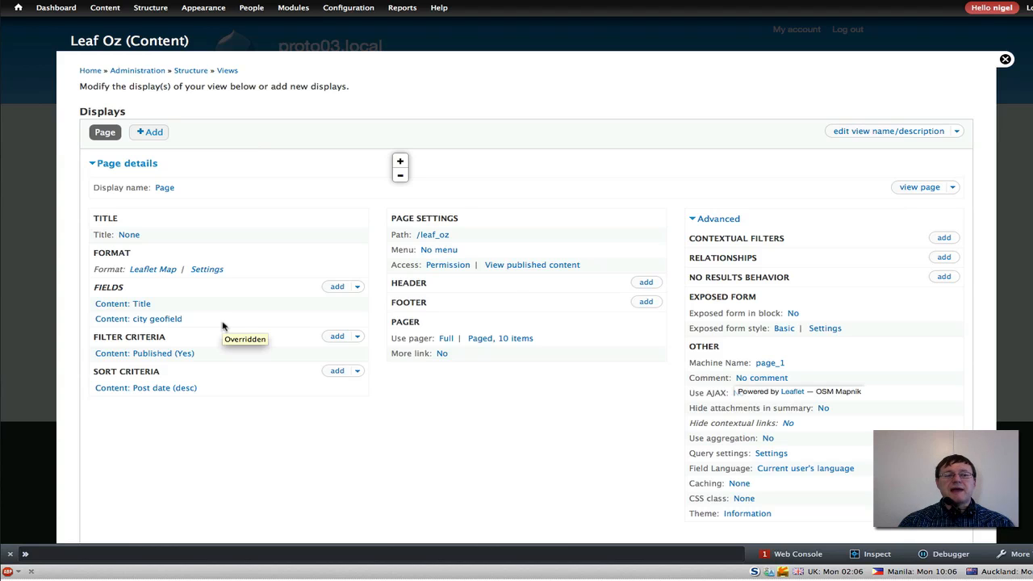
# Add the field Content: All taxonomy terms to the Leaf Oz page display, searching the available fields for "tax".
pyautogui.click(339, 287)
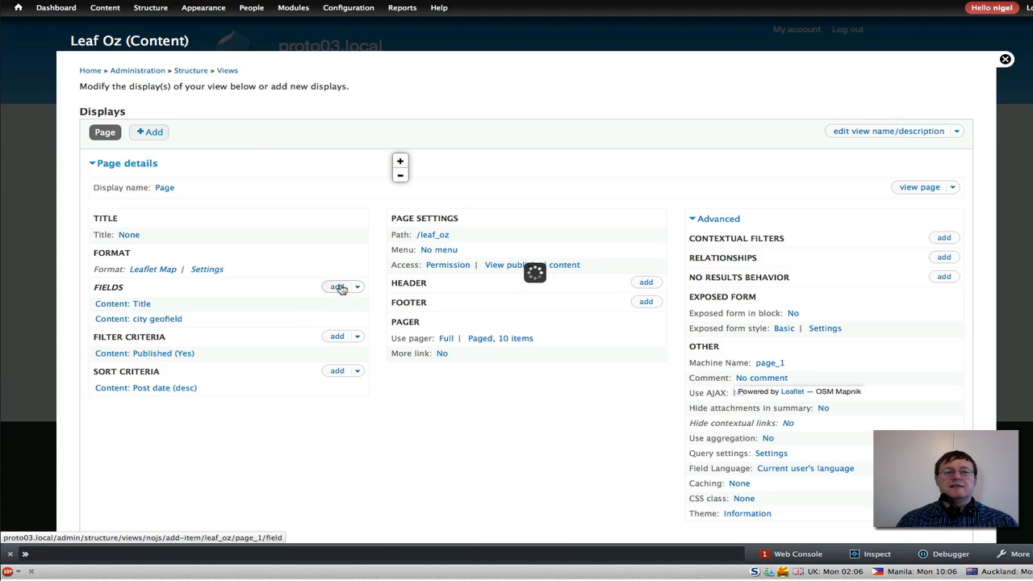
pyautogui.click(282, 125)
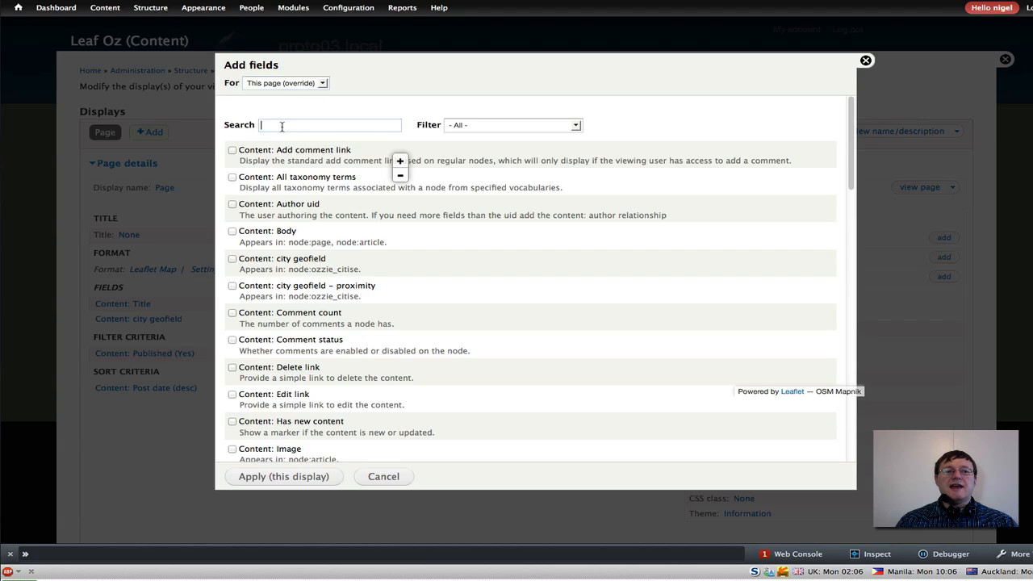
pyautogui.write('tax')
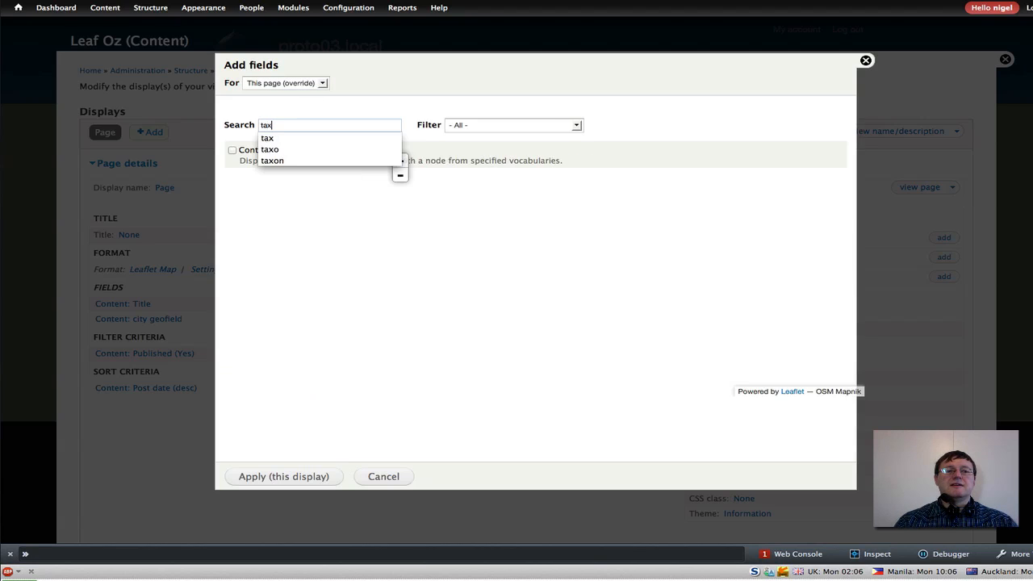
pyautogui.click(548, 221)
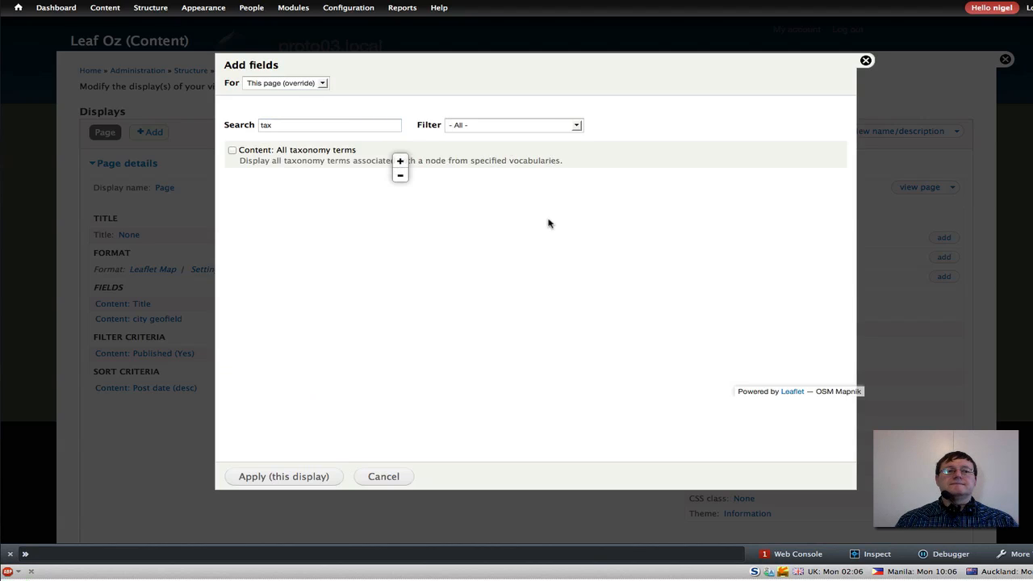
pyautogui.click(232, 150)
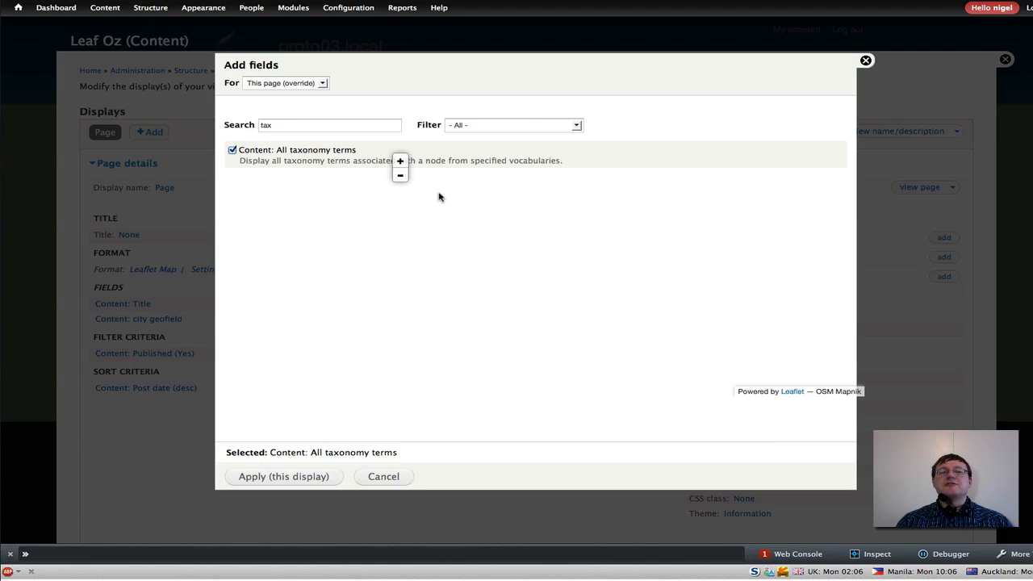
pyautogui.click(290, 478)
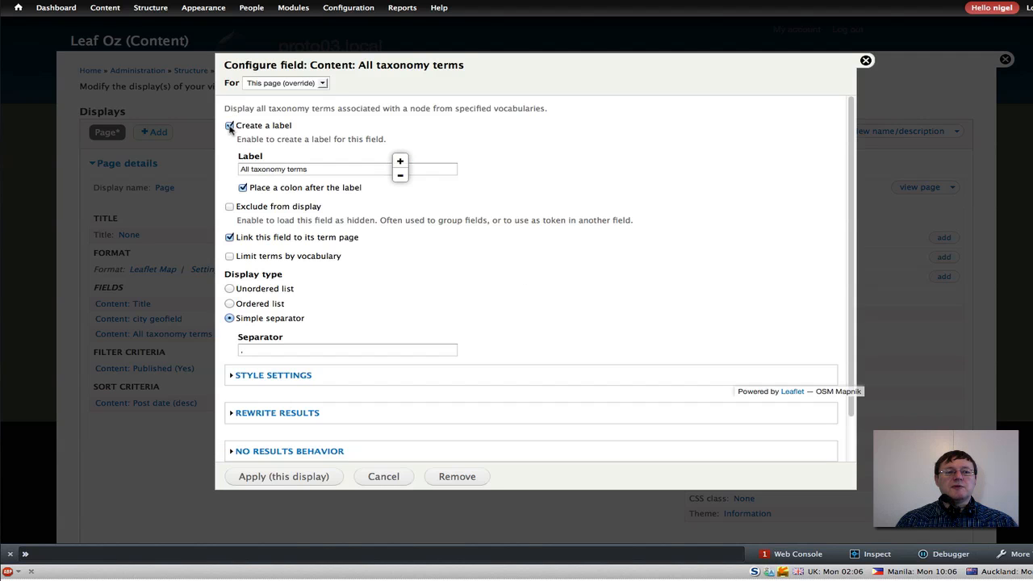
# Configure the taxonomy terms field without a label or term page link, limit it to the Population Size vocabulary, and apply it to this display.
pyautogui.click(229, 125)
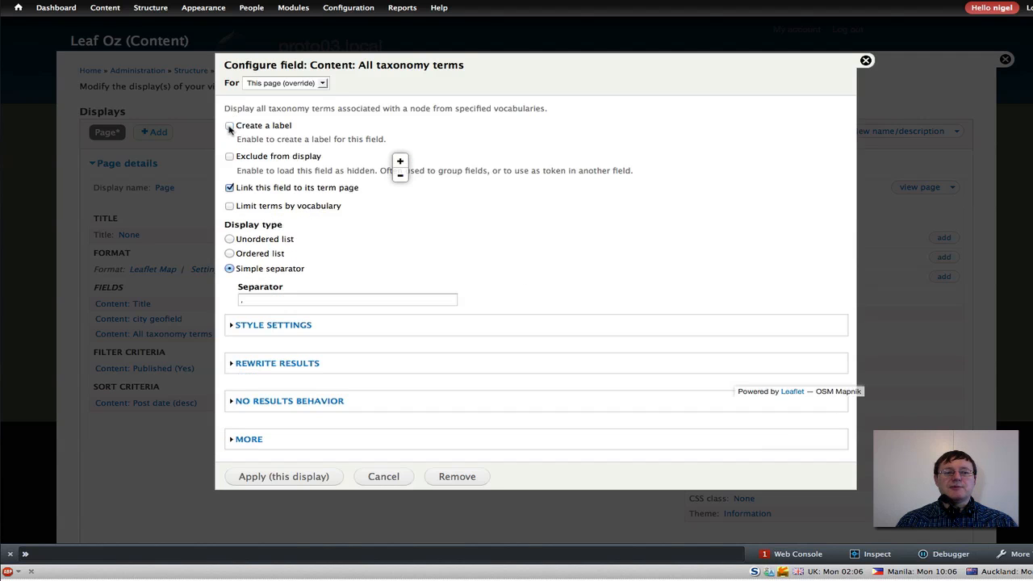
pyautogui.click(230, 187)
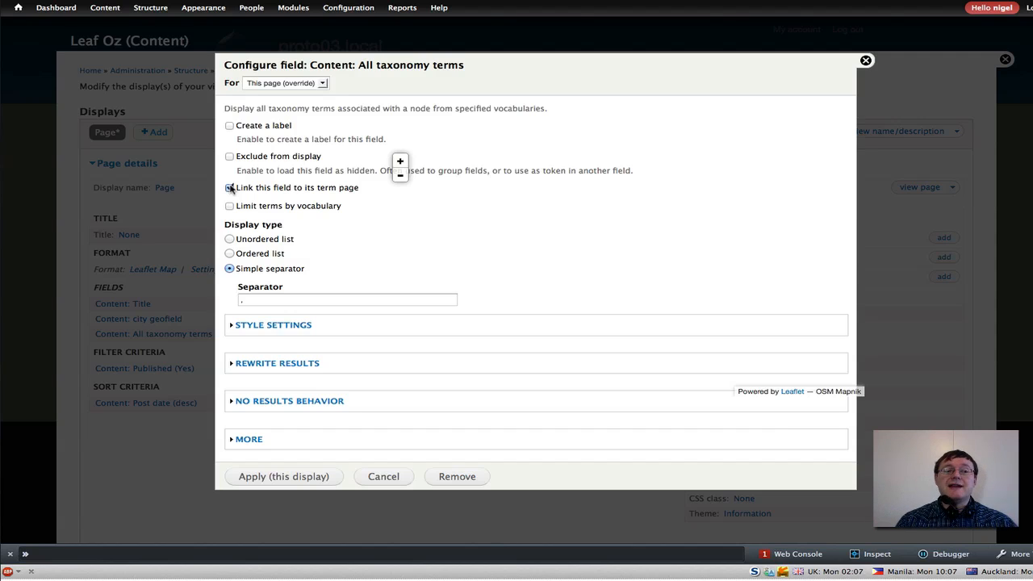
pyautogui.click(229, 187)
pyautogui.click(229, 206)
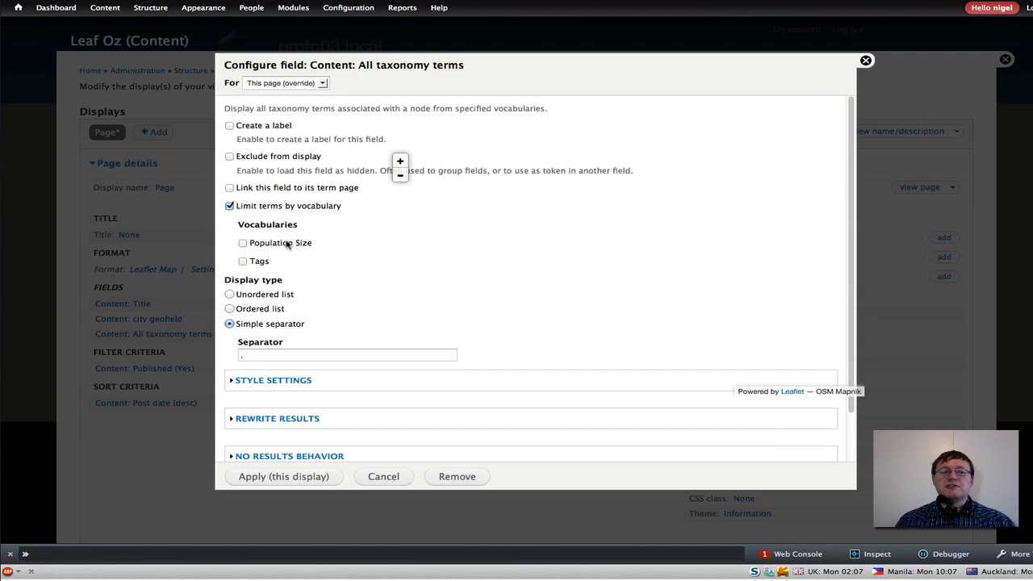
pyautogui.click(242, 242)
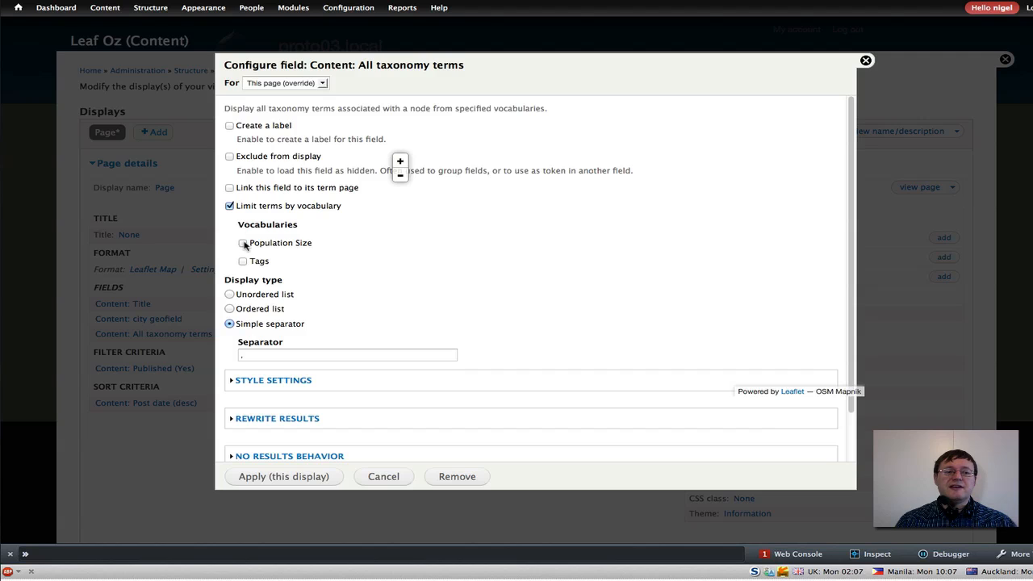
pyautogui.click(291, 483)
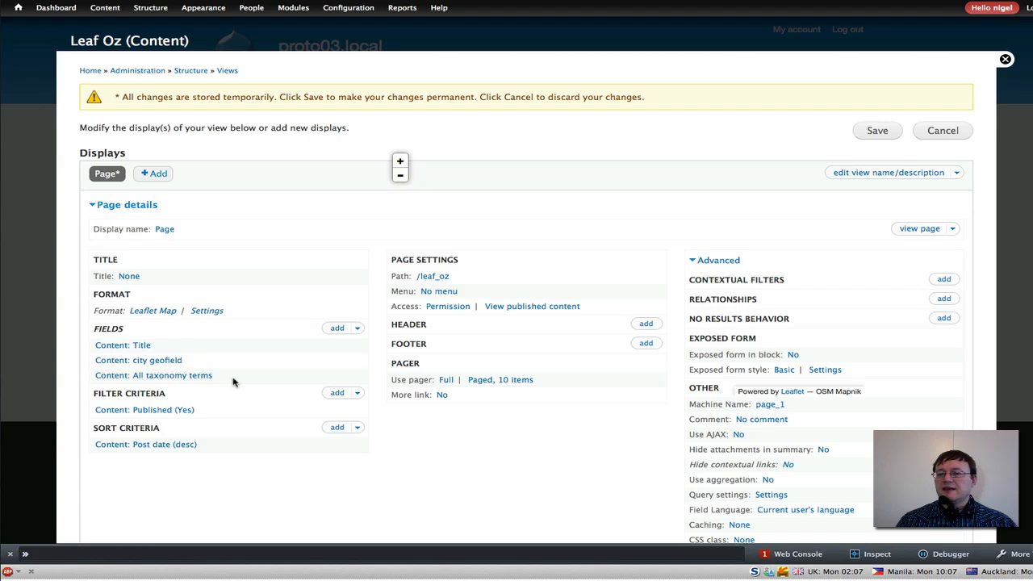
# Add the filter criterion Content: Has taxonomy term for this page (override), searching the available criteria for "term".
pyautogui.scroll(-2, 480, 388)
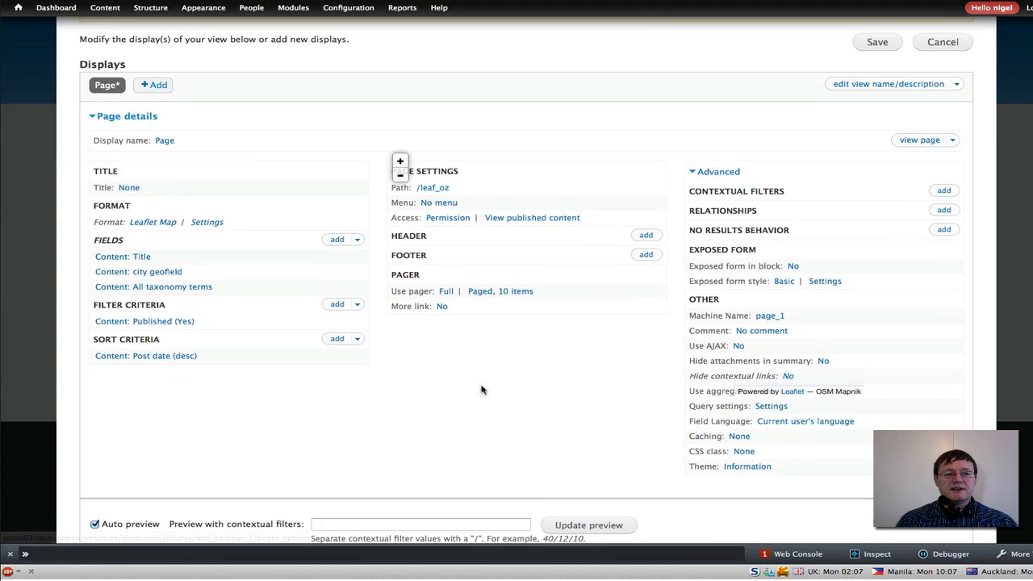
pyautogui.scroll(-2, 482, 390)
pyautogui.scroll(2, 482, 390)
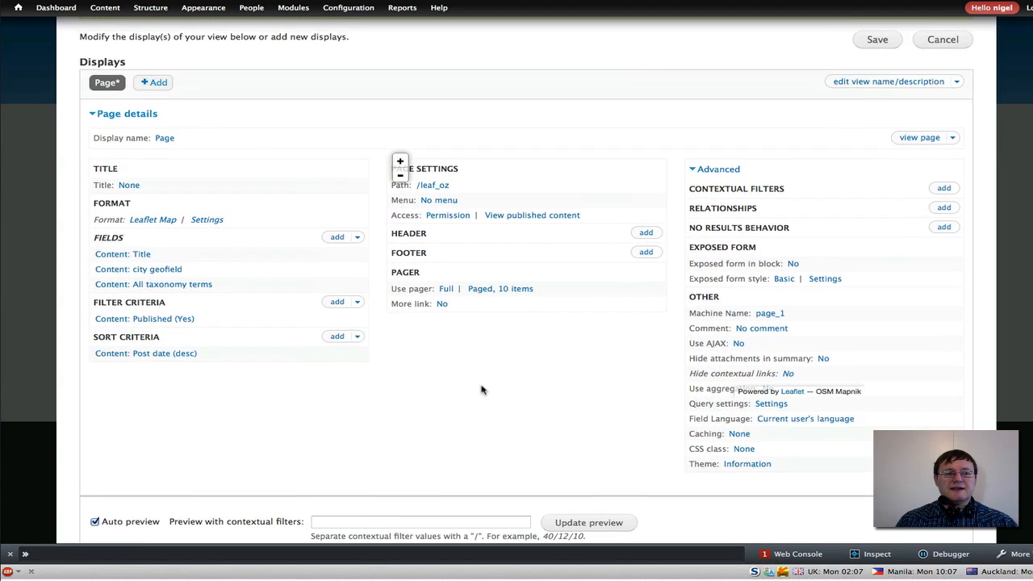
pyautogui.scroll(5, 481, 390)
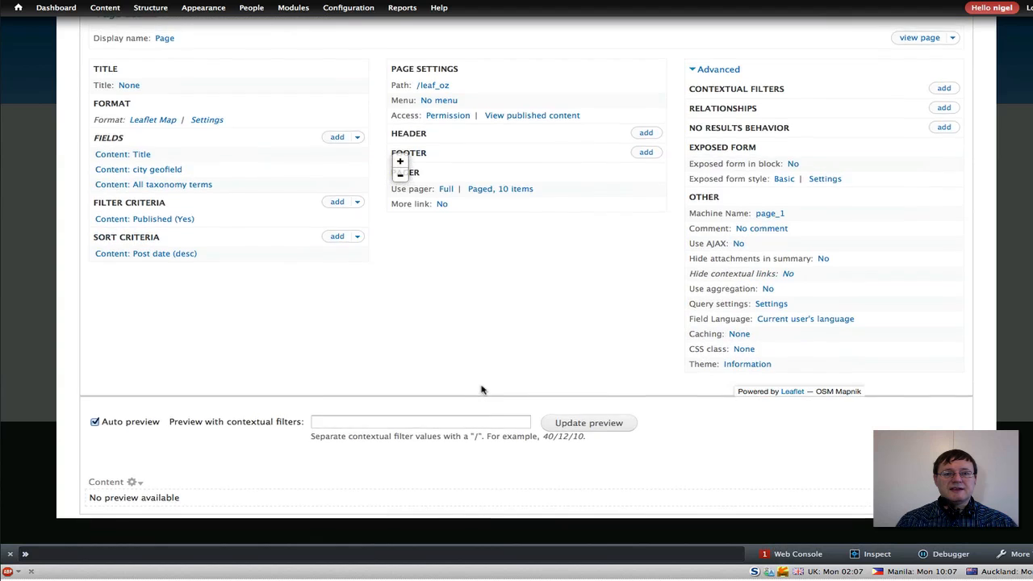
pyautogui.scroll(-2, 481, 390)
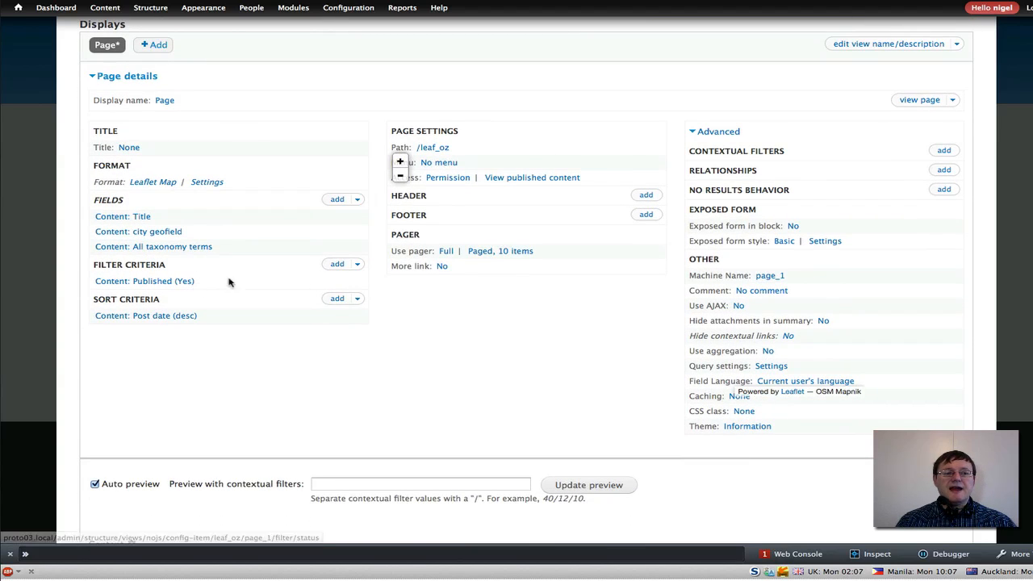
pyautogui.click(337, 264)
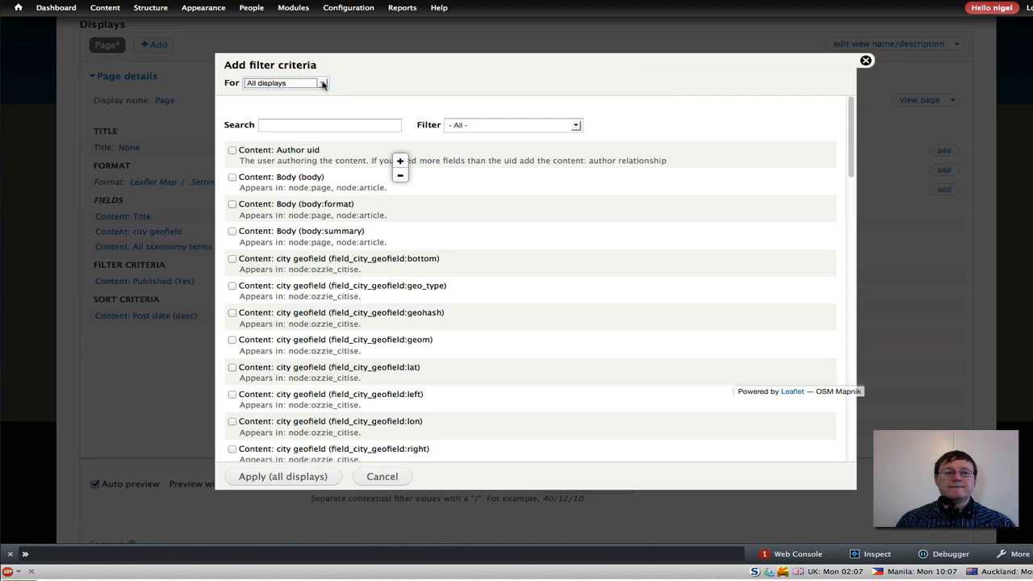
pyautogui.click(322, 84)
pyautogui.click(309, 103)
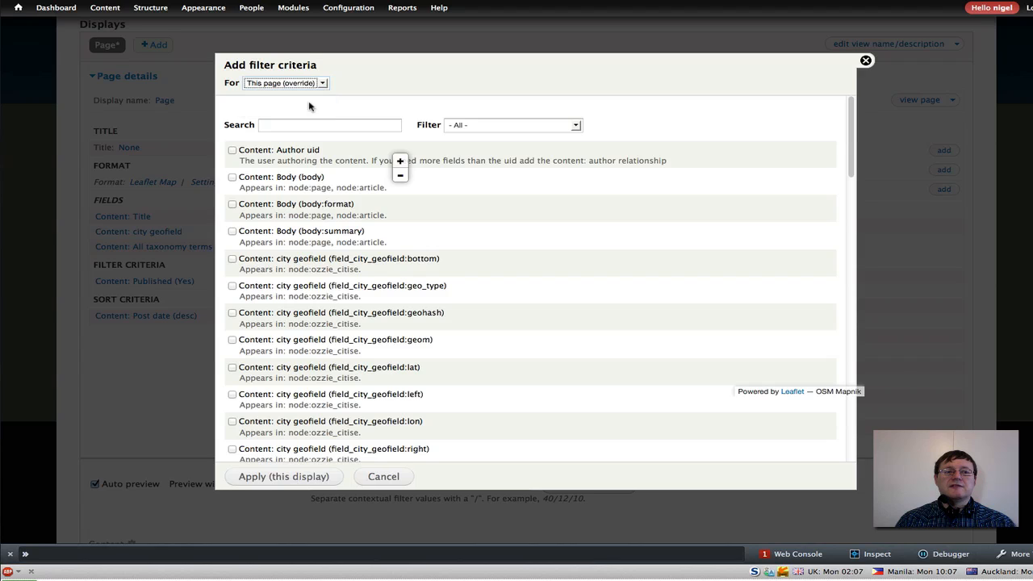
pyautogui.click(296, 125)
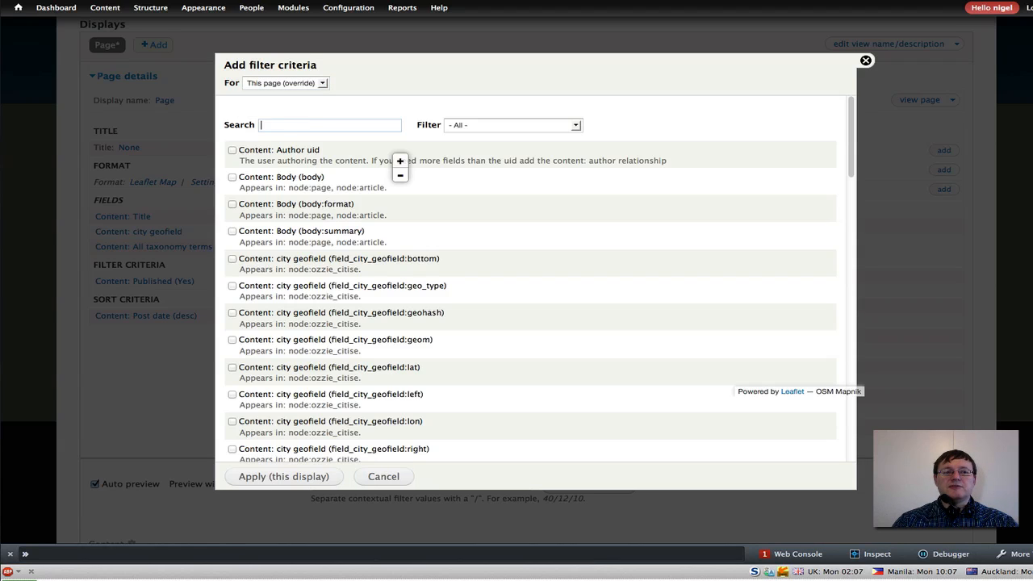
pyautogui.write('term')
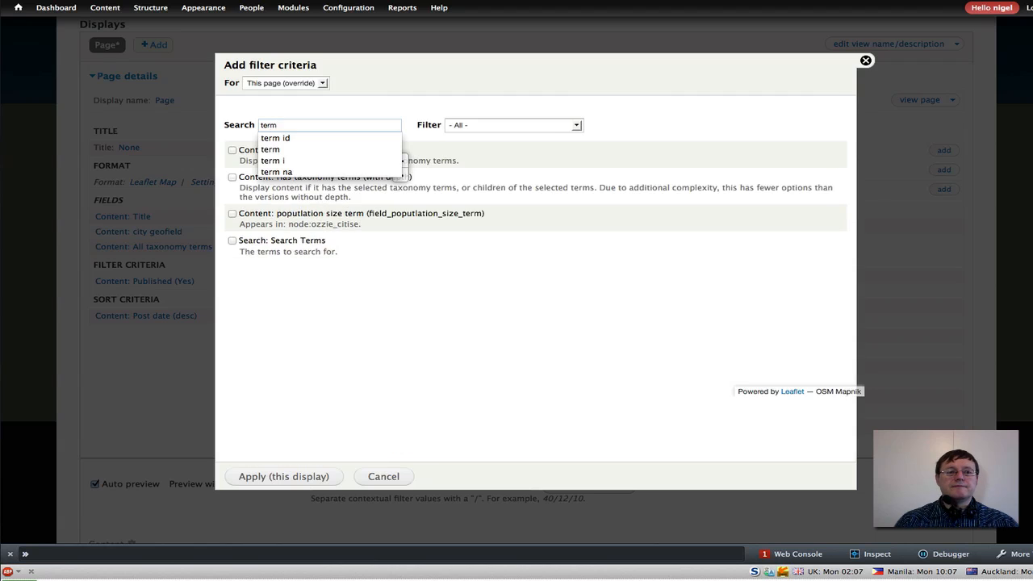
pyautogui.click(408, 278)
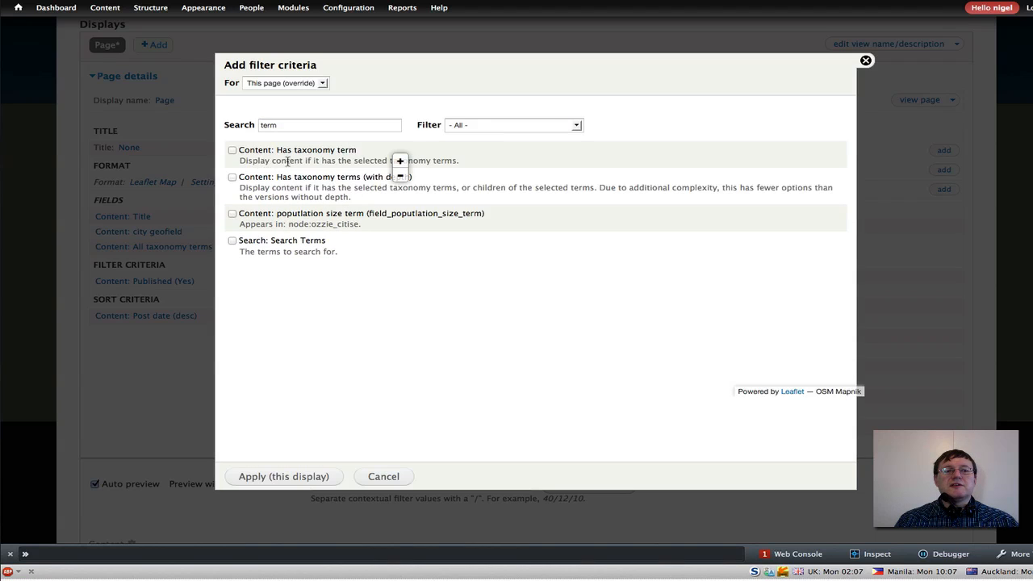
pyautogui.click(233, 151)
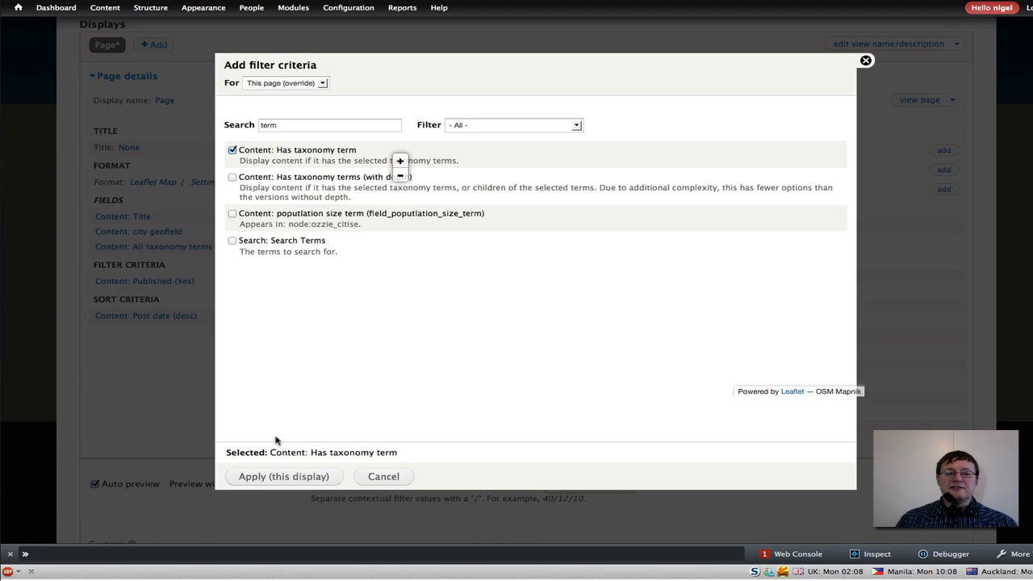
pyautogui.click(275, 478)
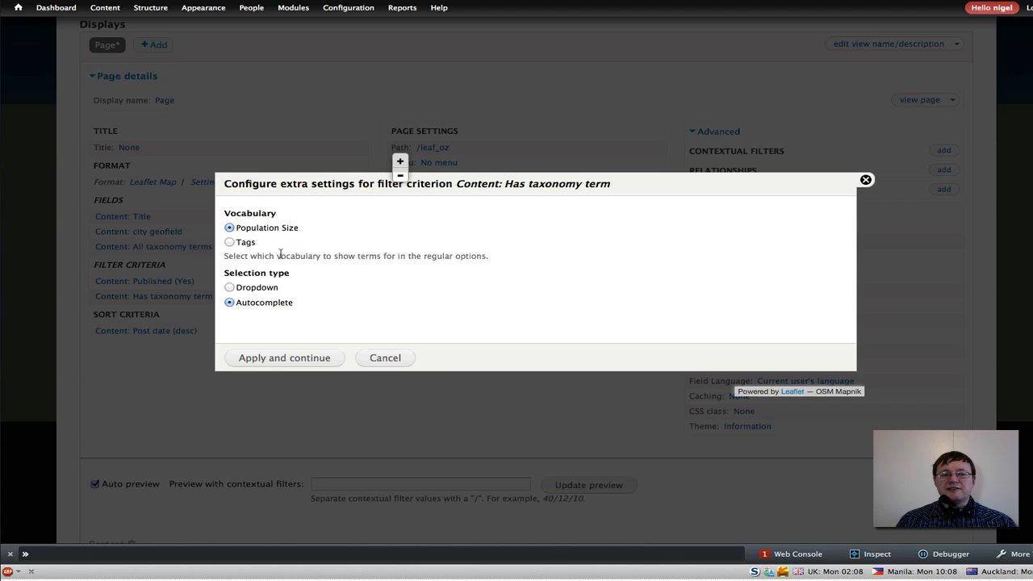
# Configure the taxonomy filter as a hierarchical dropdown of Population Size terms, expose it to visitors with Large selected, and apply it to this display.
pyautogui.click(230, 288)
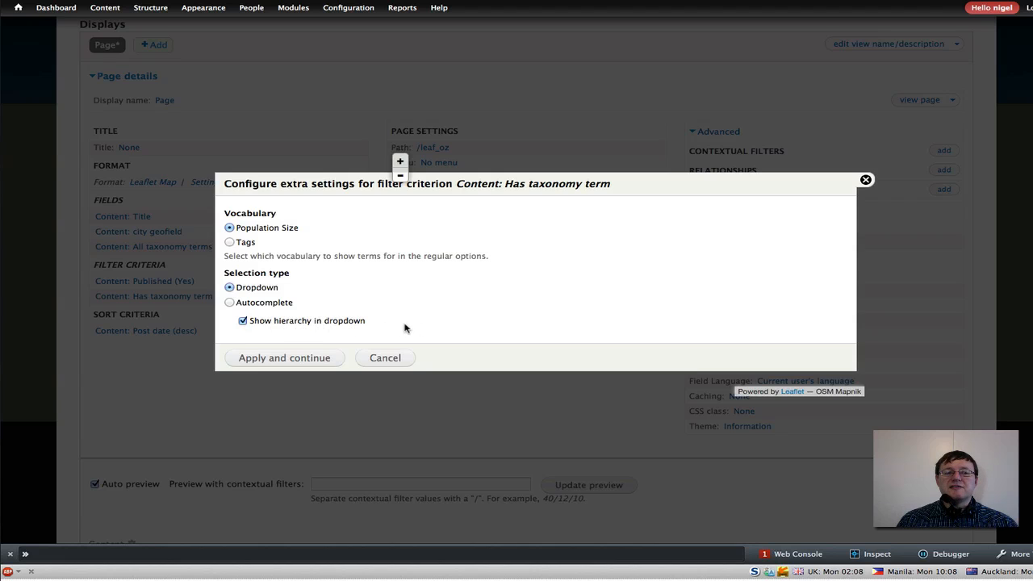
pyautogui.click(284, 359)
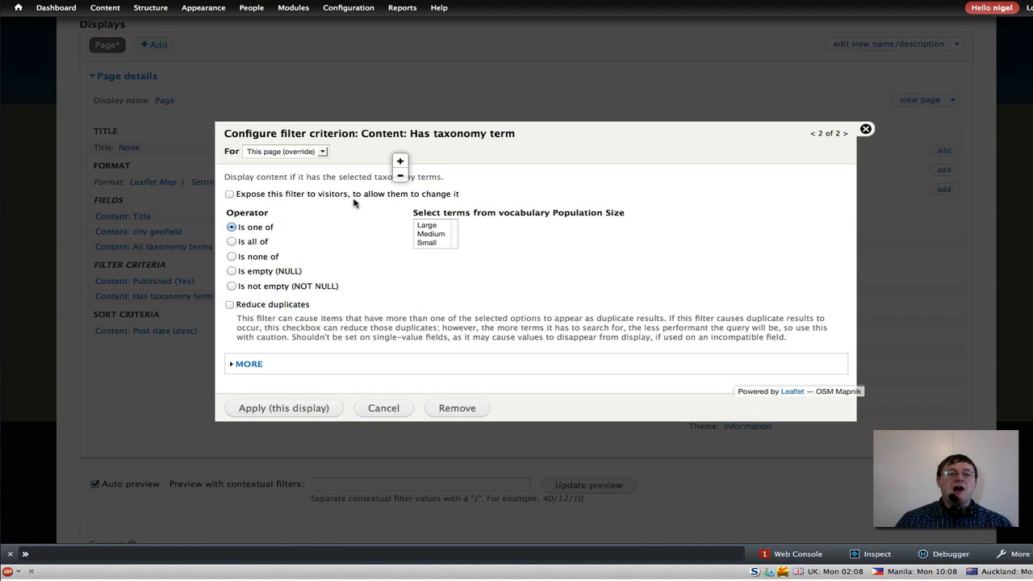
pyautogui.click(229, 194)
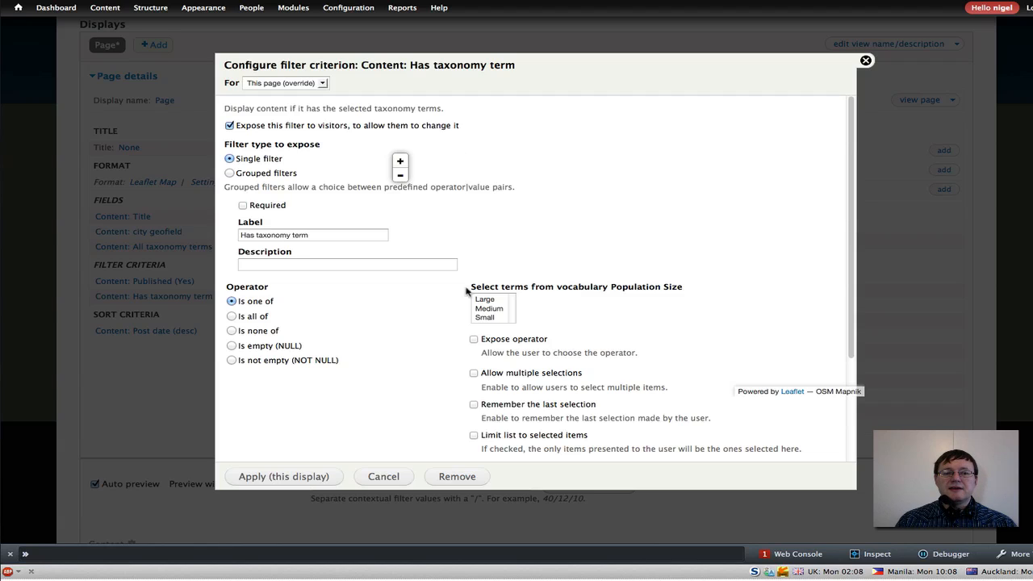
pyautogui.click(494, 301)
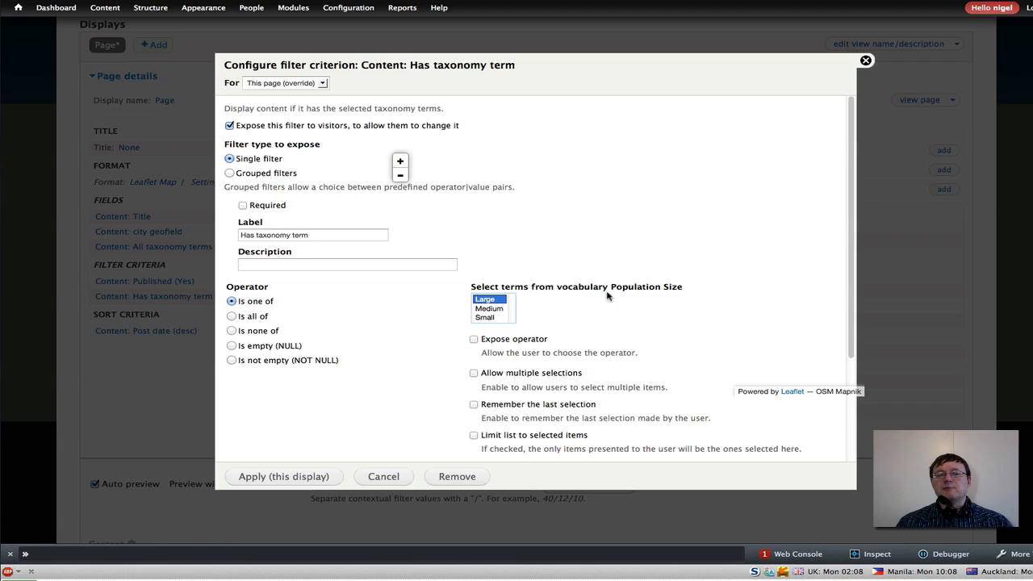
pyautogui.click(289, 476)
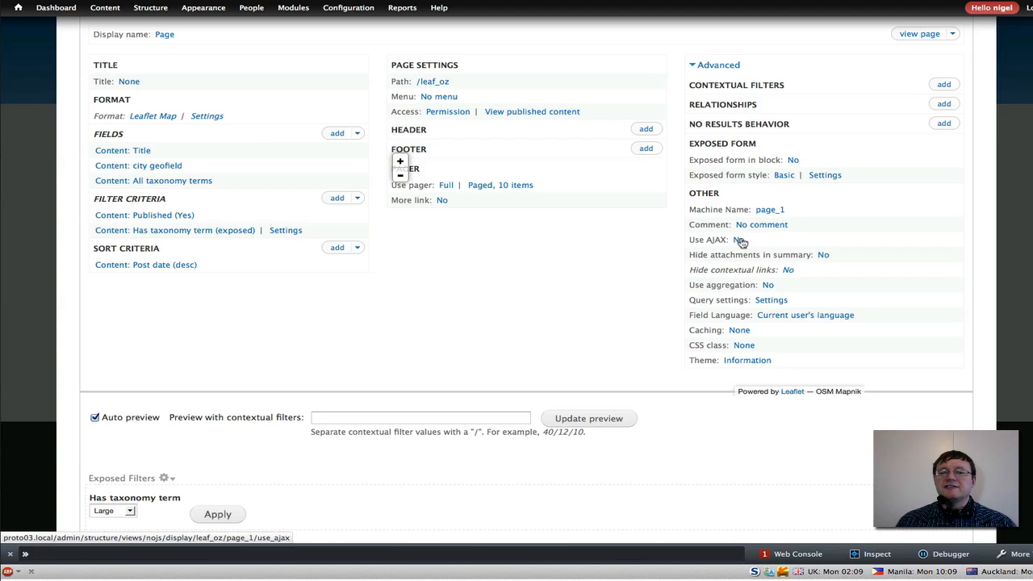
# Enable Use AJAX for this page display only.
pyautogui.click(738, 239)
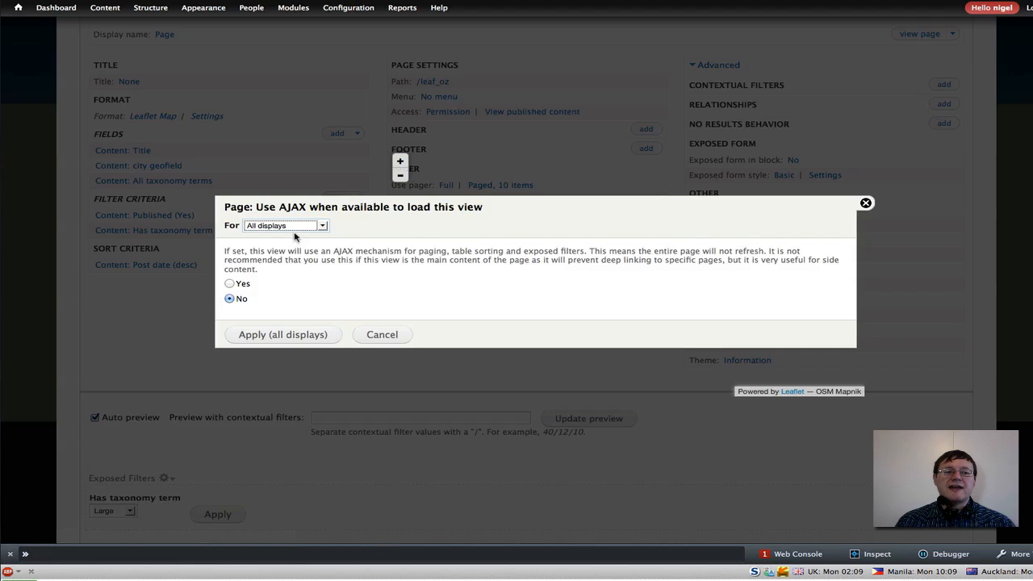
pyautogui.click(322, 226)
pyautogui.click(313, 246)
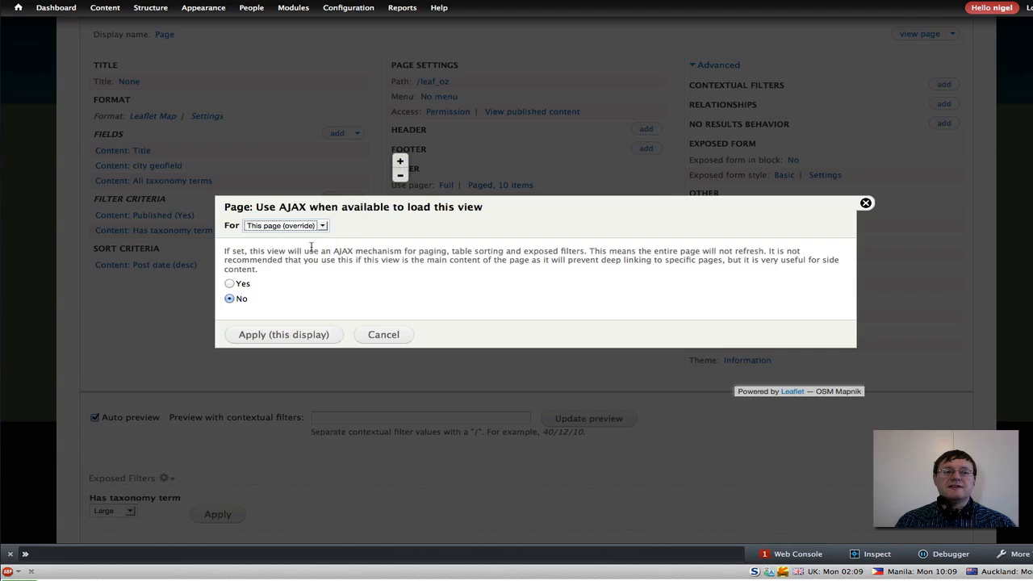
pyautogui.click(229, 284)
pyautogui.click(266, 335)
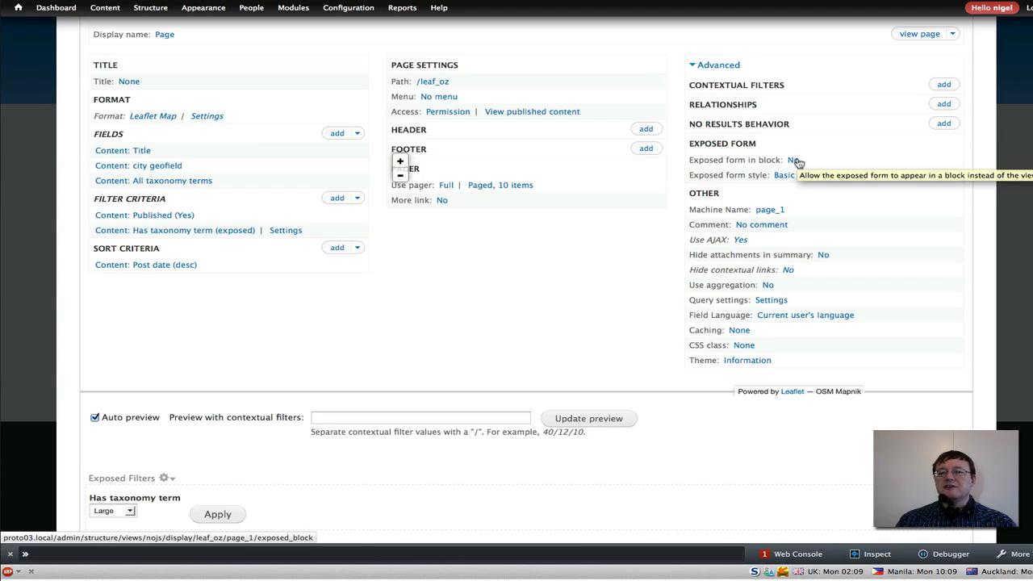
# Set the page display's exposed form to appear in a block.
pyautogui.click(794, 160)
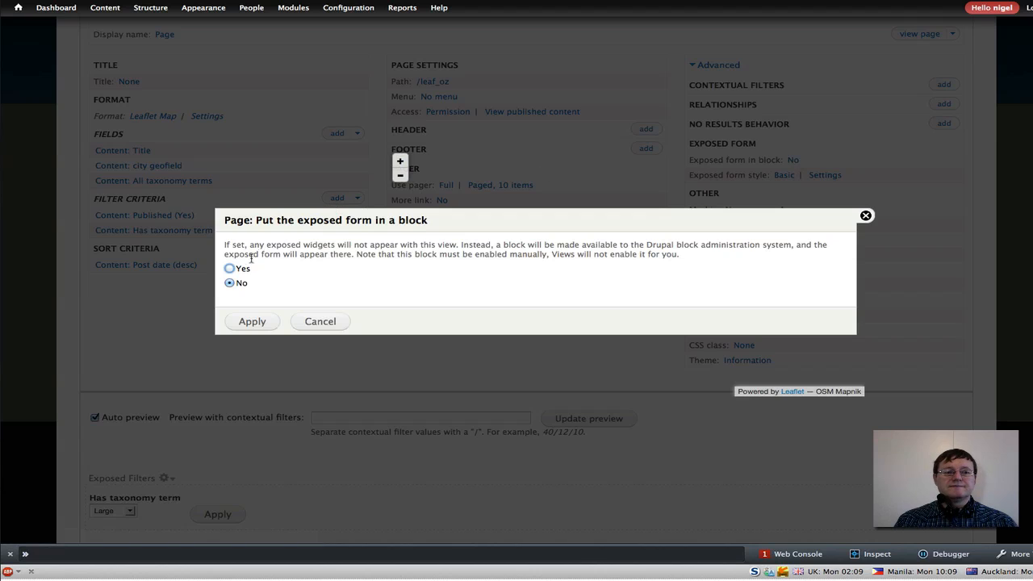
pyautogui.click(229, 268)
pyautogui.click(251, 322)
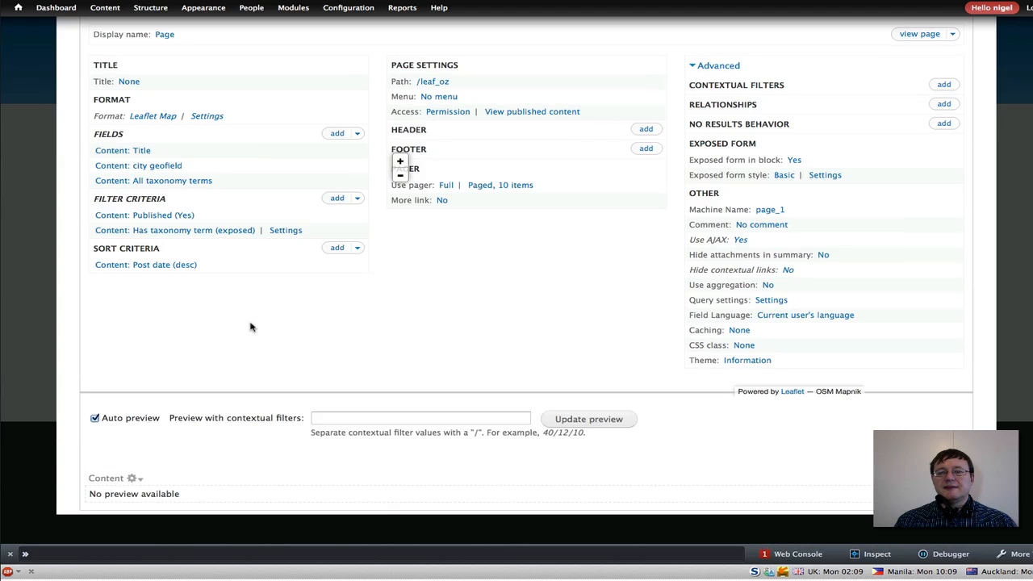
# Turn on Autosubmit with a hidden submit button in the exposed form options, overriding this page only.
pyautogui.click(828, 176)
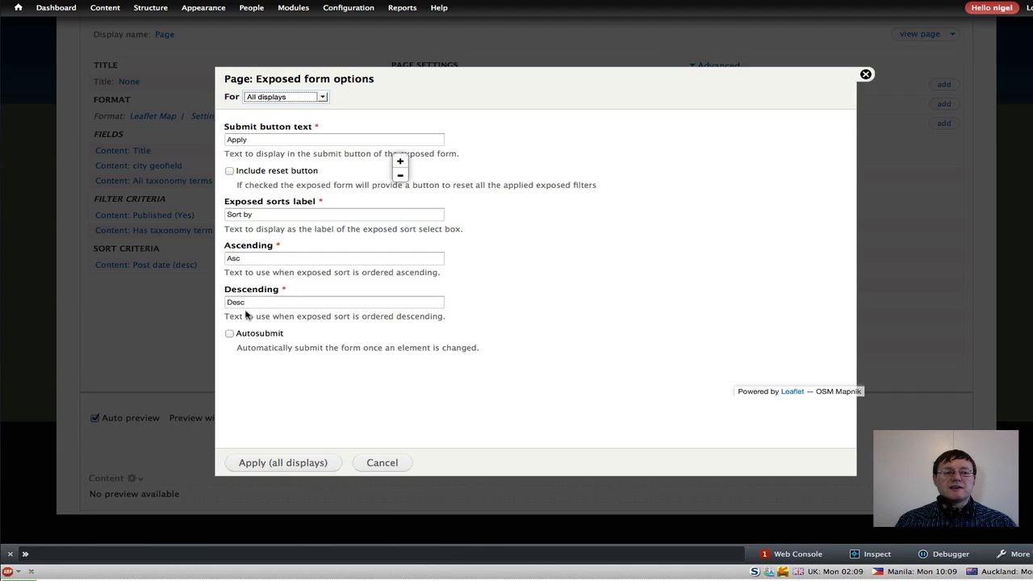
pyautogui.click(229, 334)
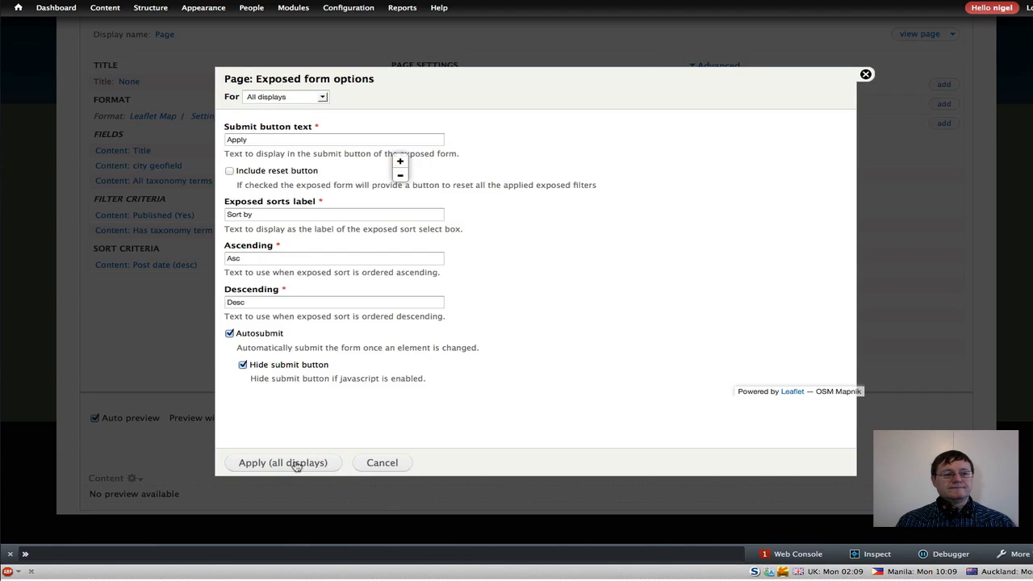
pyautogui.click(322, 97)
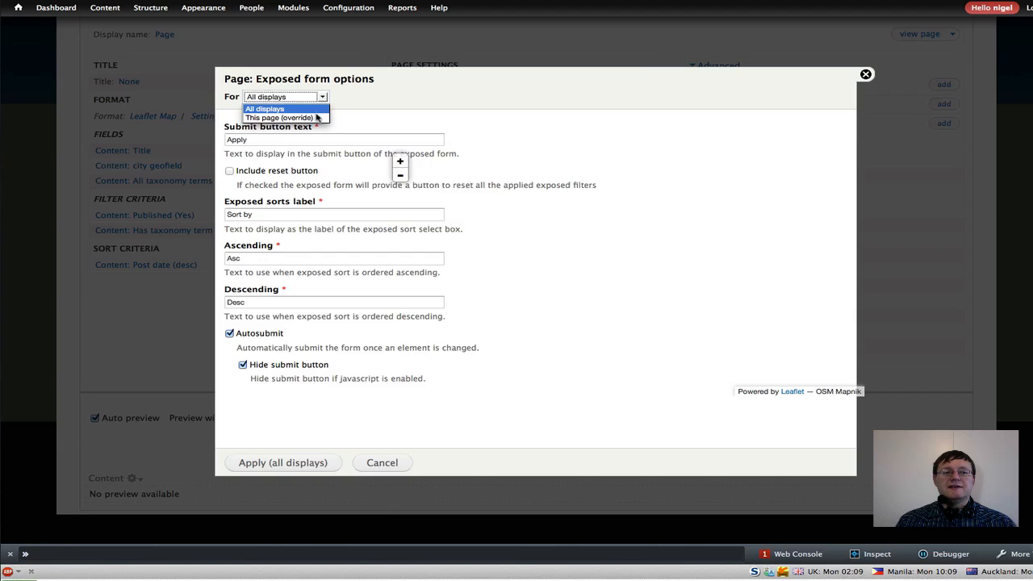
pyautogui.click(315, 118)
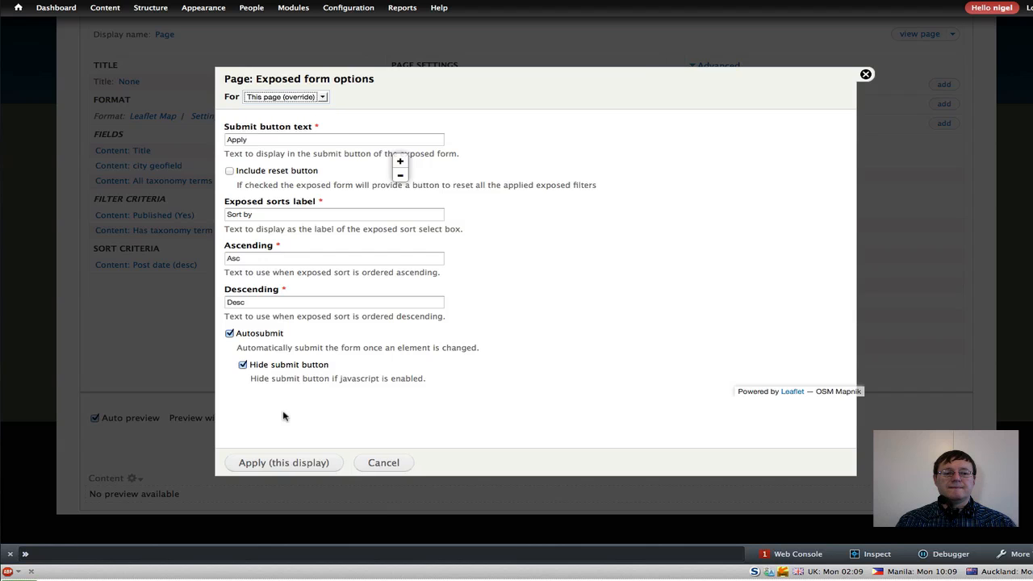
pyautogui.click(285, 464)
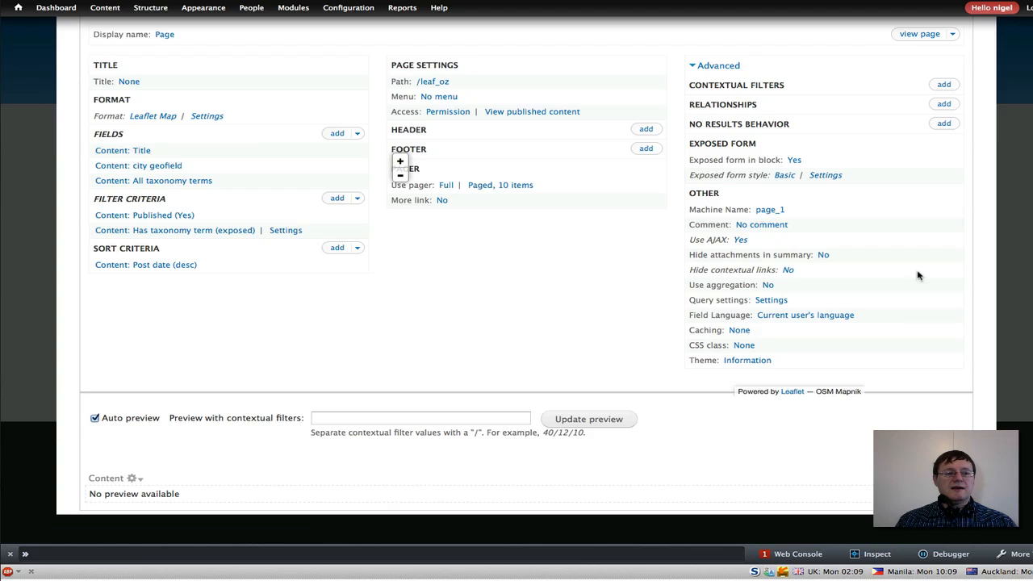
# Save the Leaf Oz view.
pyautogui.scroll(2, 918, 276)
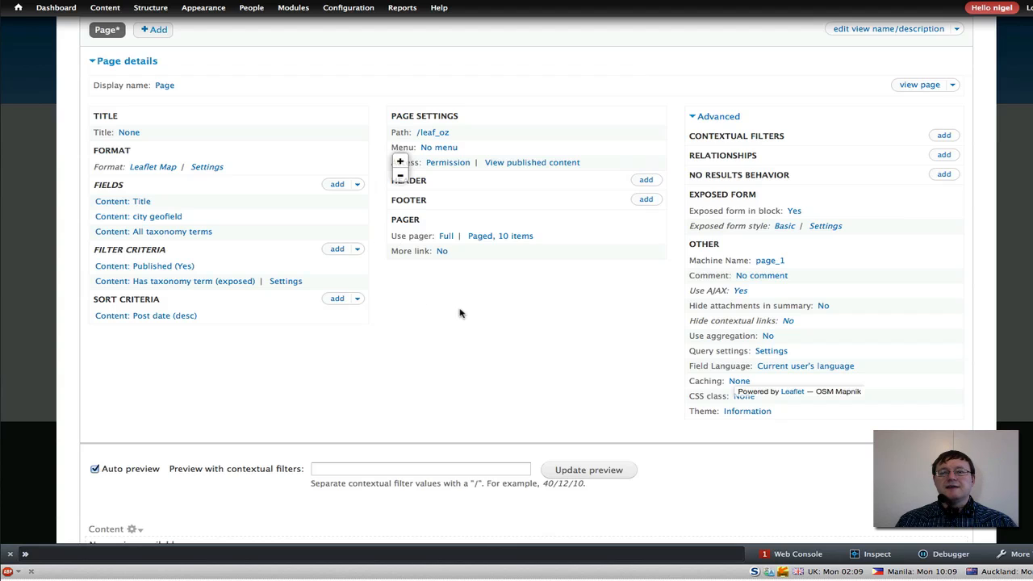
pyautogui.scroll(4, 460, 313)
pyautogui.click(882, 105)
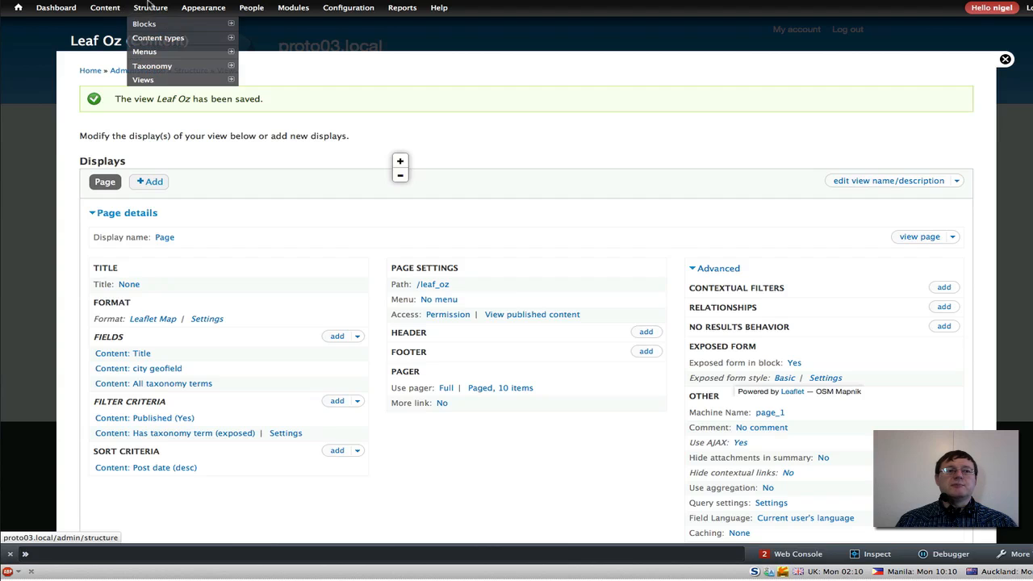
# Open the site's block administration and assign the disabled block Exposed form: leaf_oz-page_1 to the Sidebar first region.
pyautogui.click(145, 24)
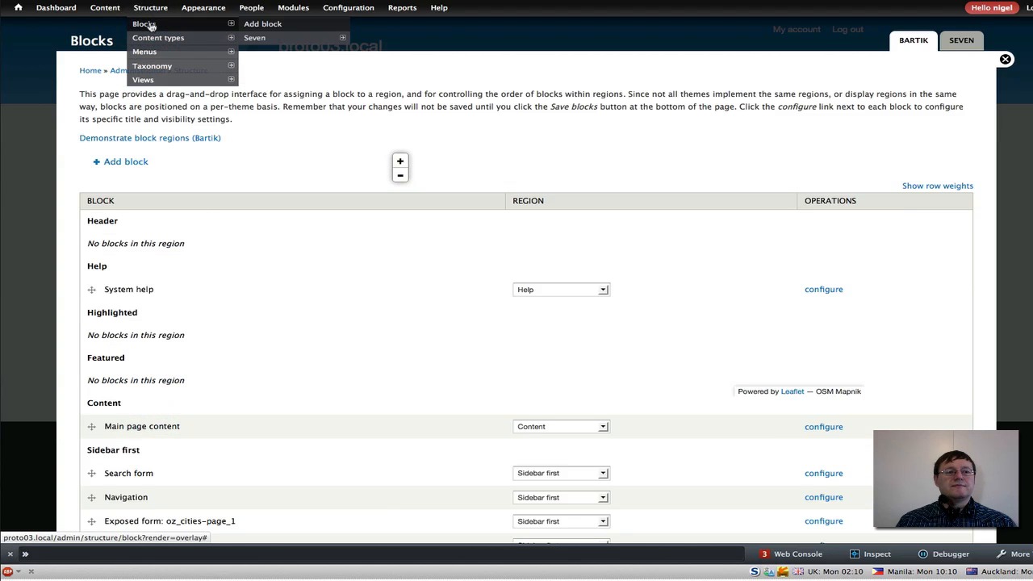
pyautogui.scroll(-8, 264, 422)
pyautogui.scroll(-9, 264, 422)
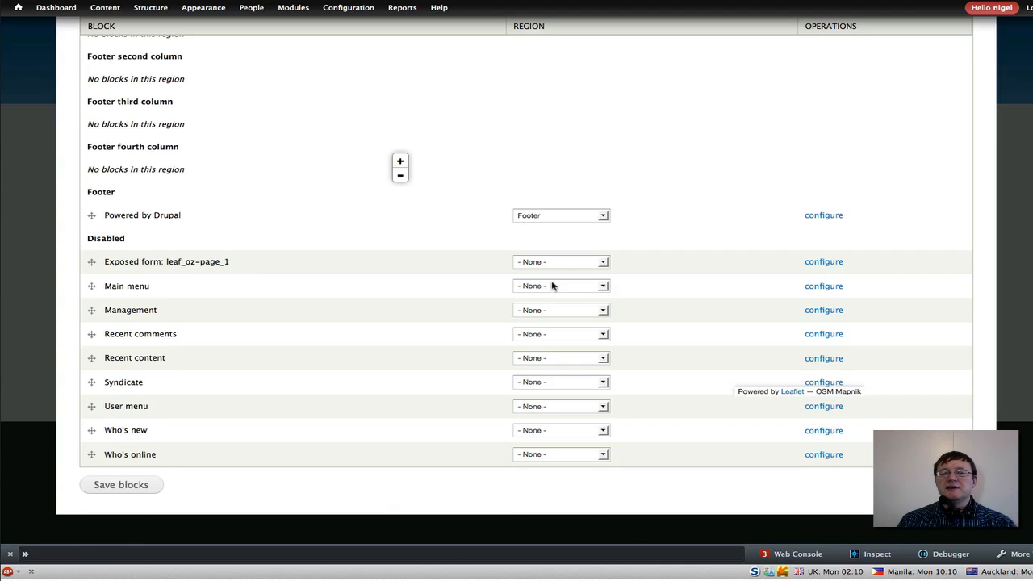
pyautogui.click(603, 262)
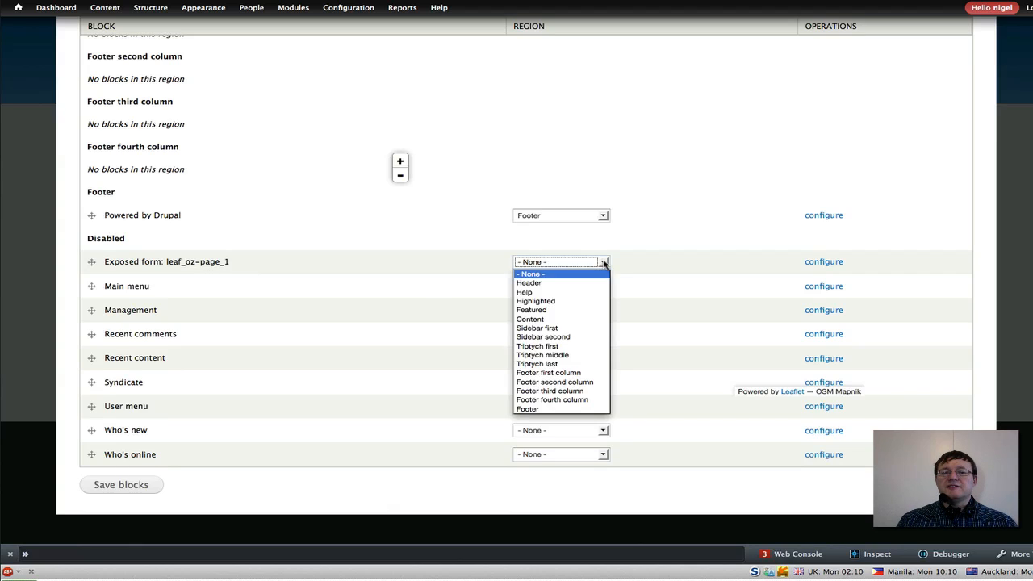
pyautogui.click(576, 329)
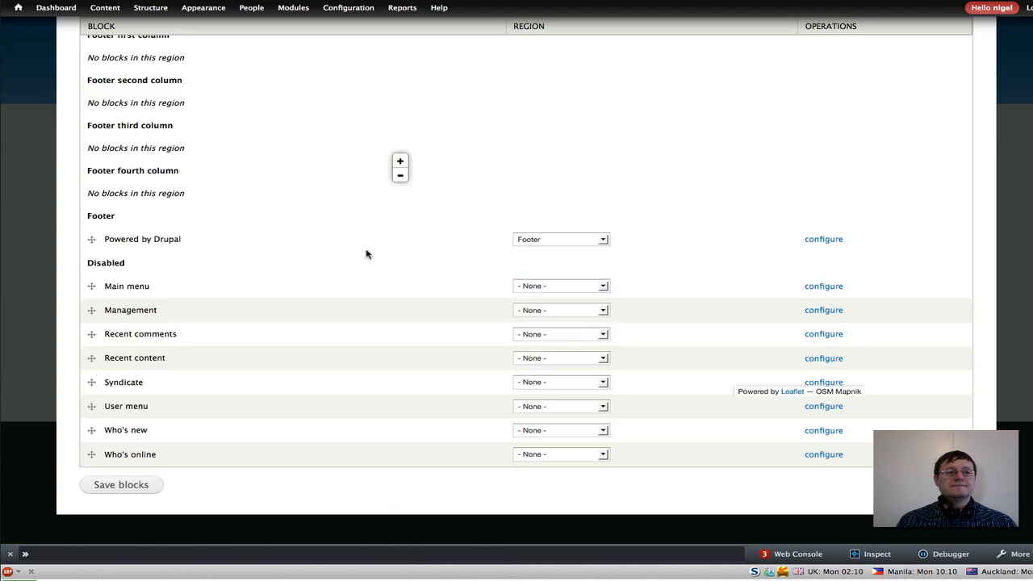
# Move the Exposed form: leaf_oz-page_1 block above User login in Sidebar first and save the block layout.
pyautogui.scroll(5, 364, 254)
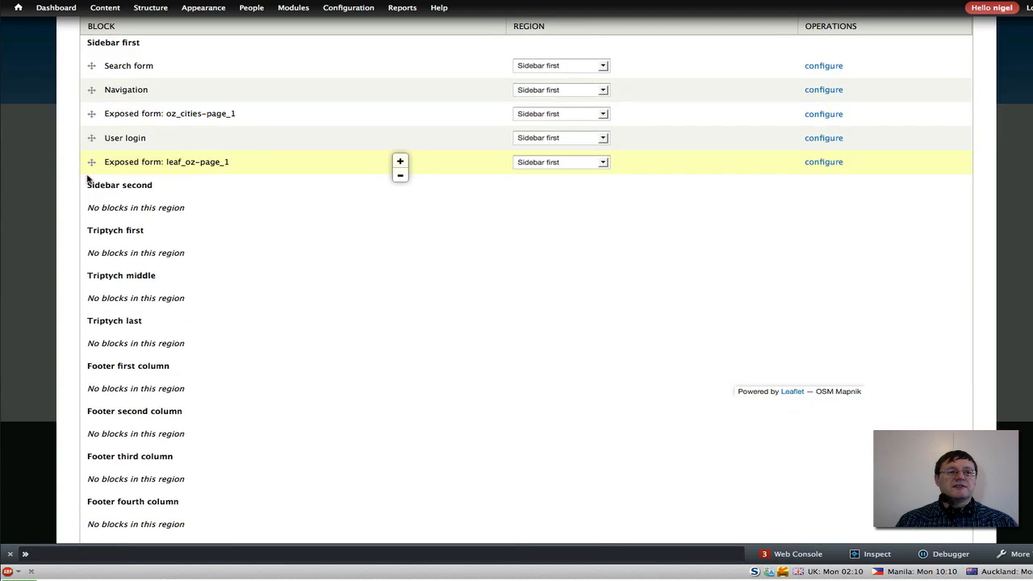
pyautogui.moveTo(92, 162); pyautogui.dragTo(94, 138)
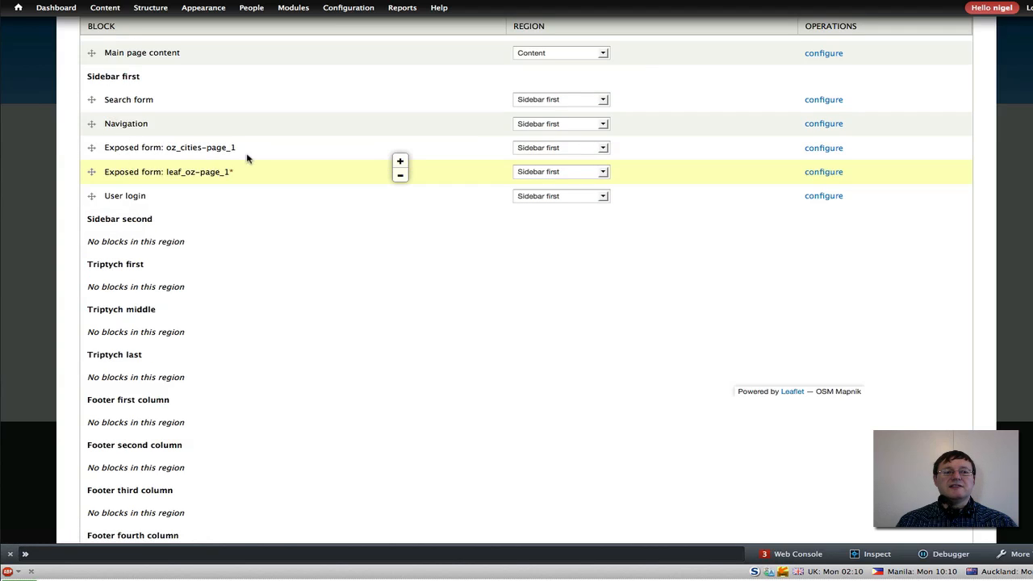
pyautogui.scroll(-5, 261, 387)
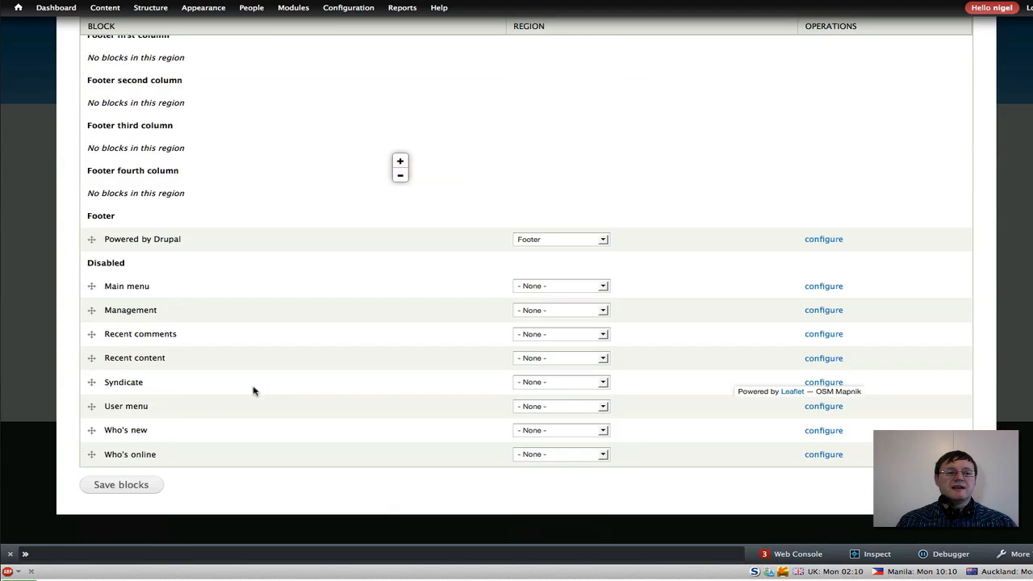
pyautogui.click(122, 485)
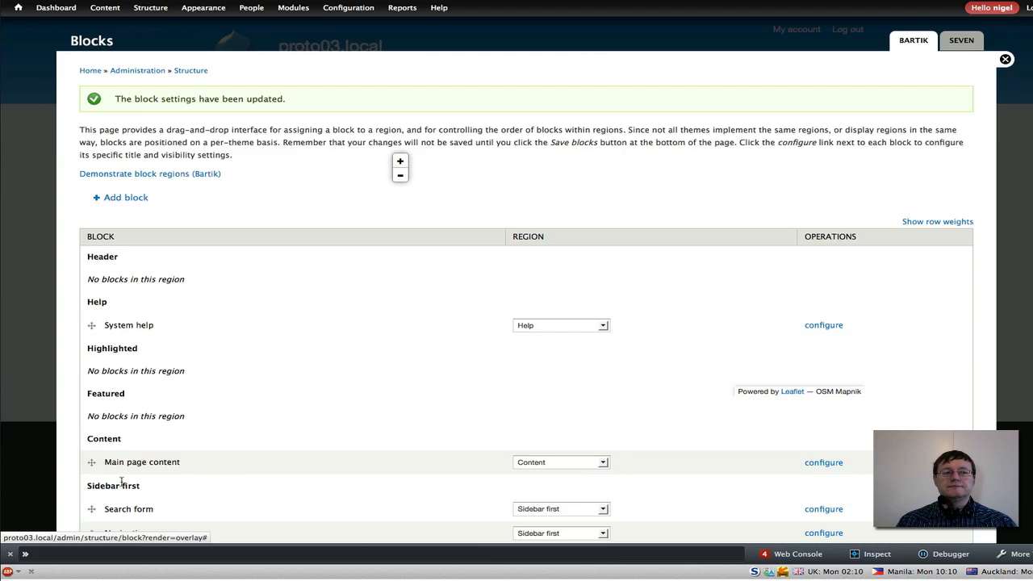
# Configure the Exposed form: leaf_oz-page_1 block to show only on the listed page leaf_oz, and save the block.
pyautogui.scroll(-3, 300, 363)
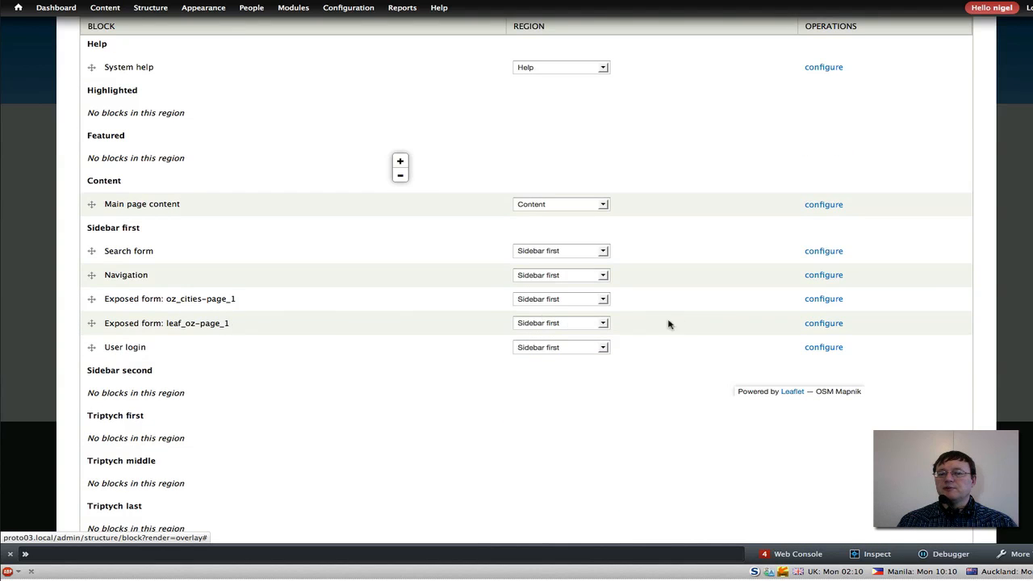
pyautogui.click(829, 324)
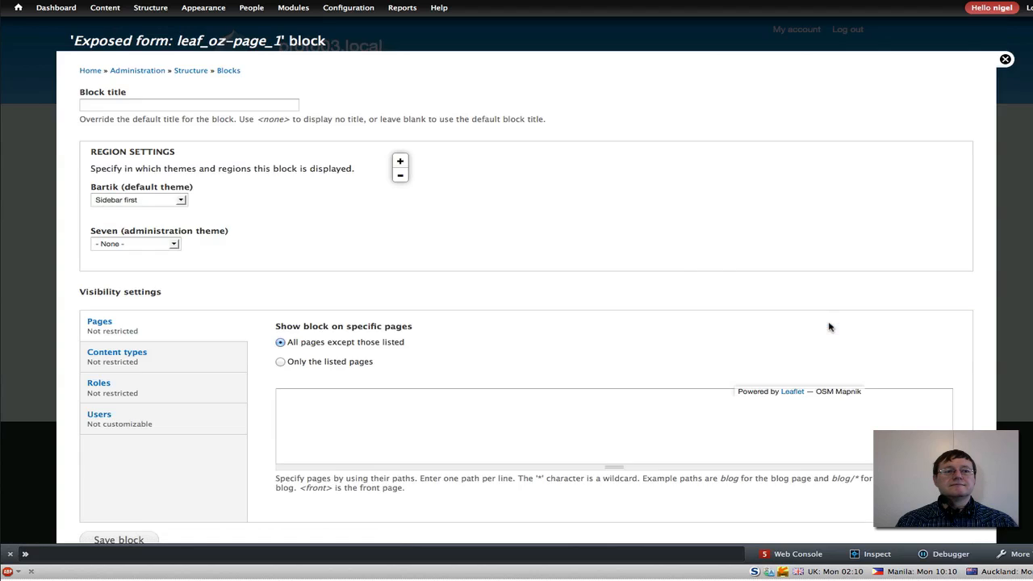
pyautogui.click(280, 362)
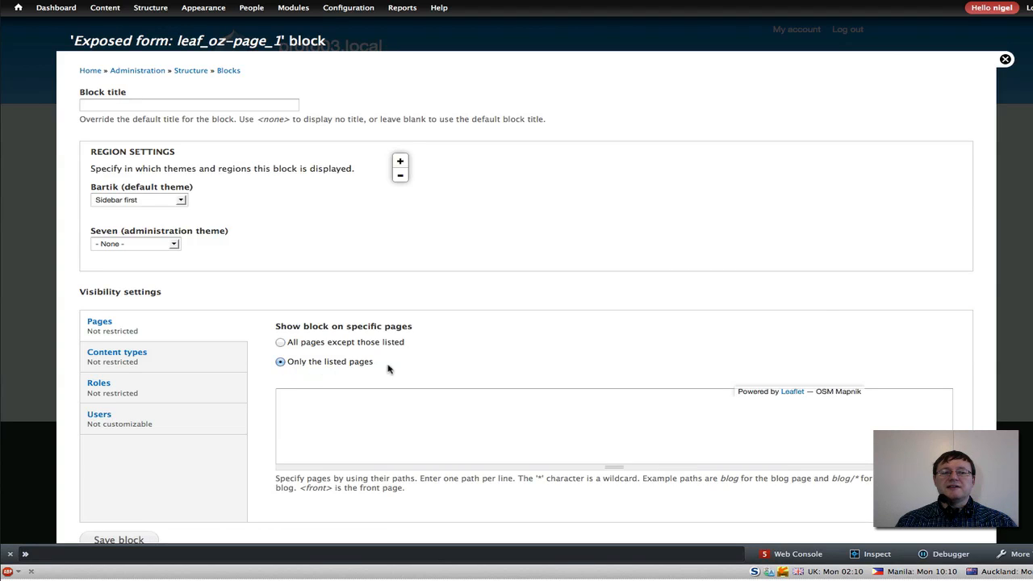
pyautogui.click(314, 398)
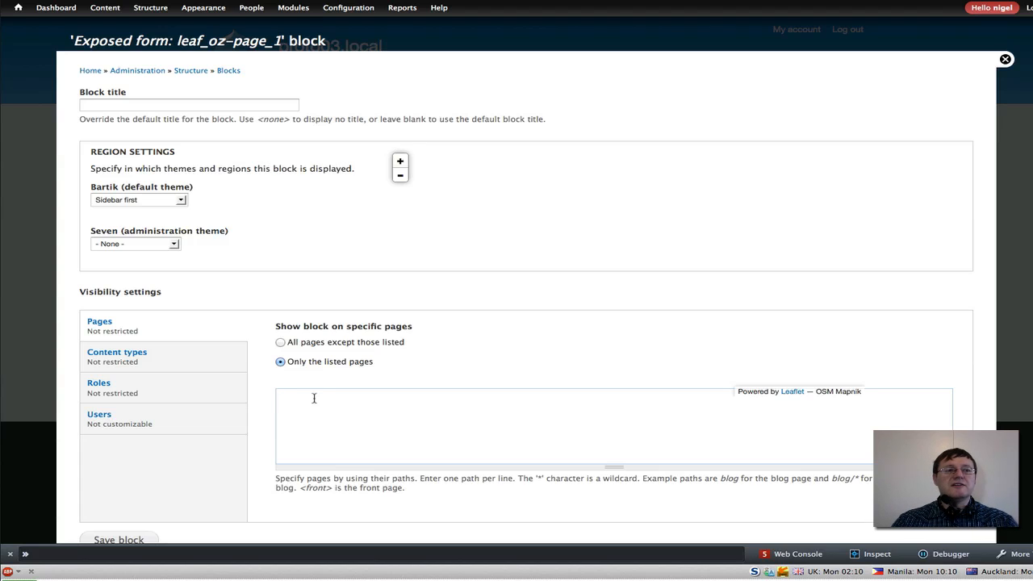
pyautogui.write('lea')
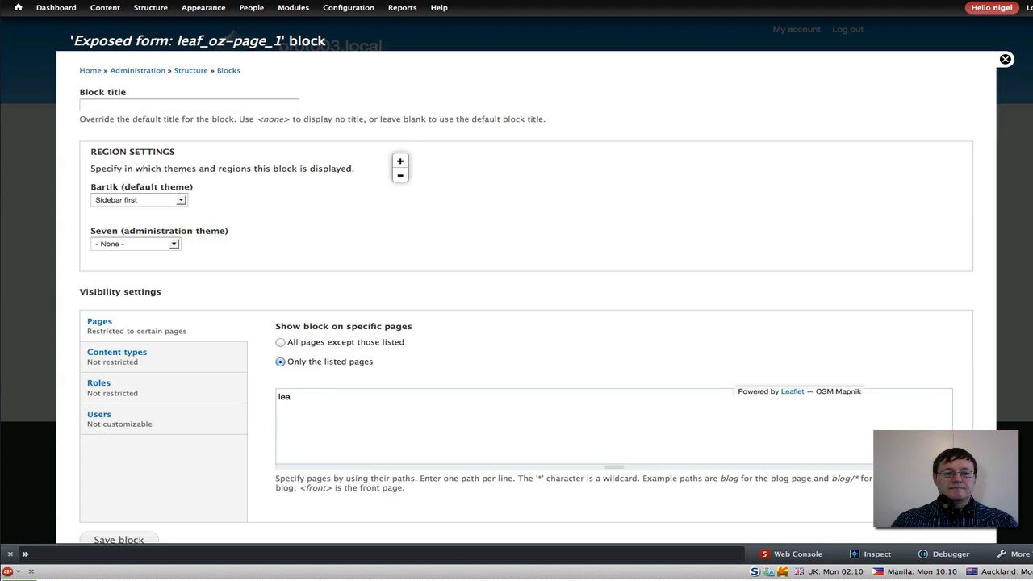
pyautogui.write('f_oz')
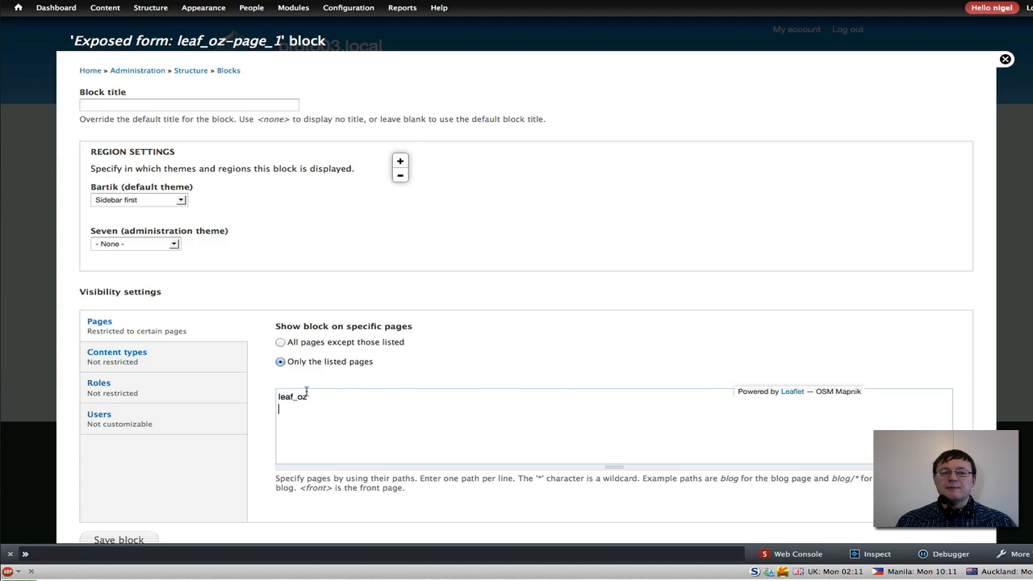
pyautogui.scroll(-3, 1020, 426)
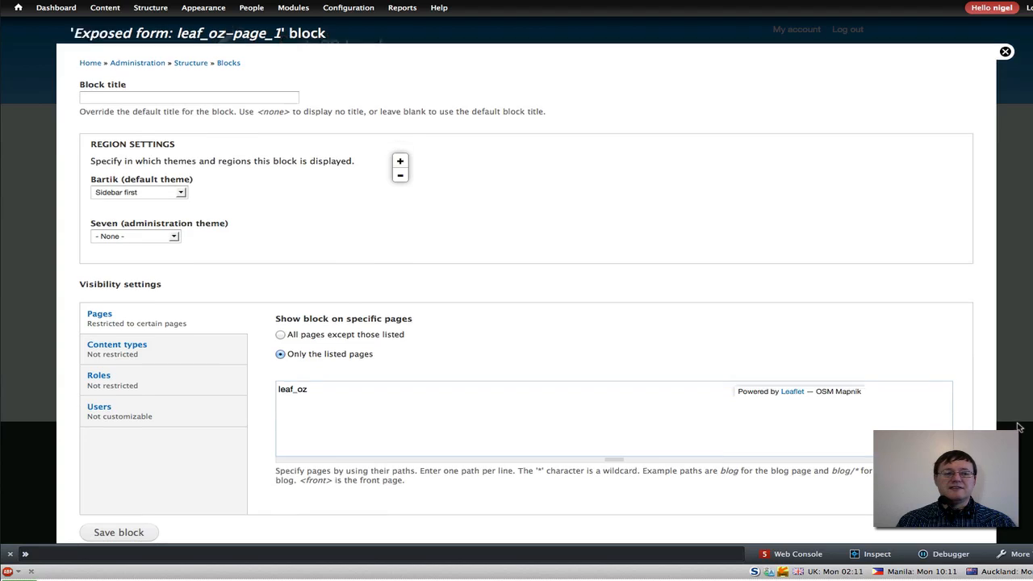
pyautogui.click(121, 484)
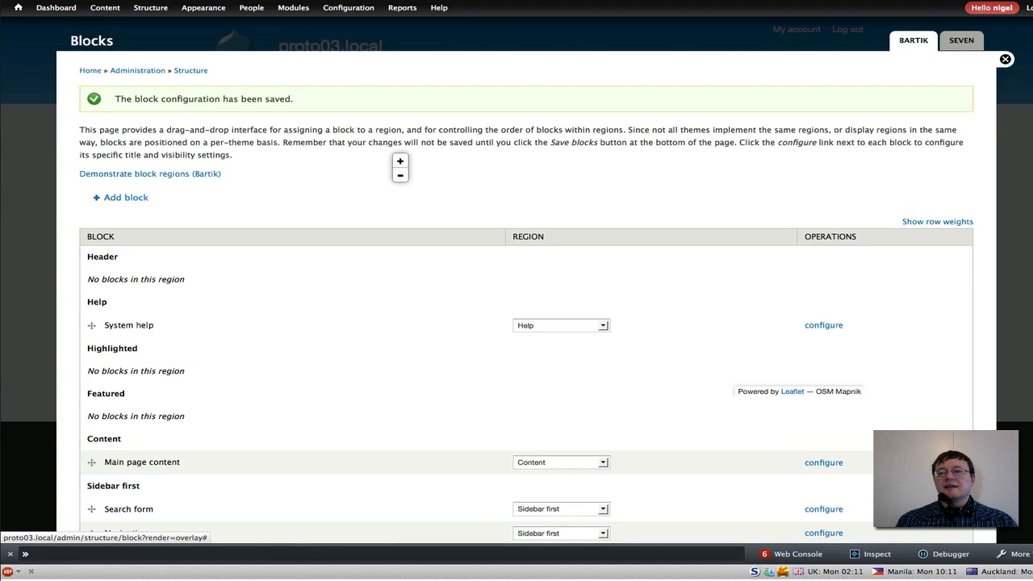
# Close the block administration and inspect the Brisbane marker on the Leaf Oz map.
pyautogui.click(1006, 60)
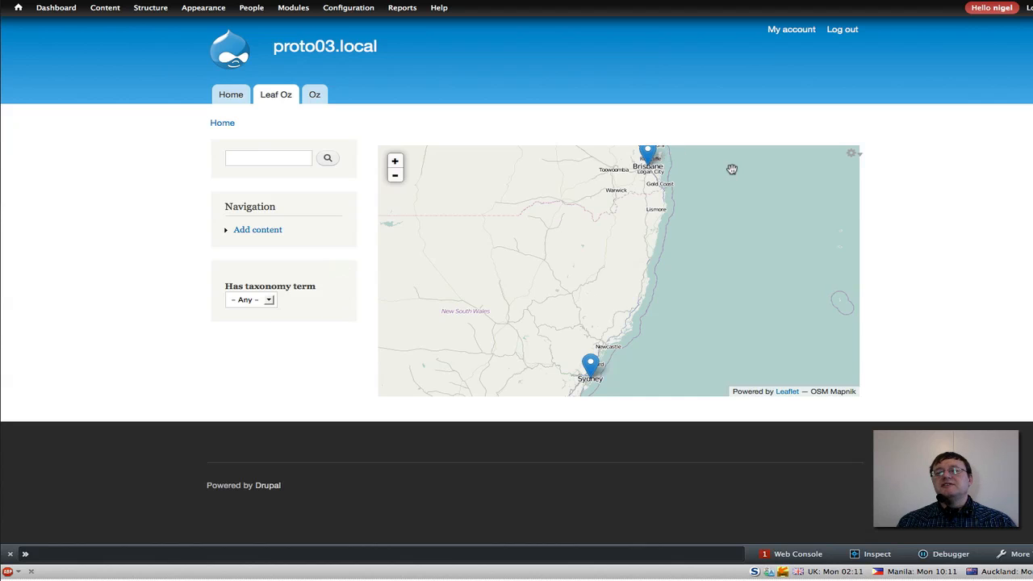
pyautogui.click(651, 158)
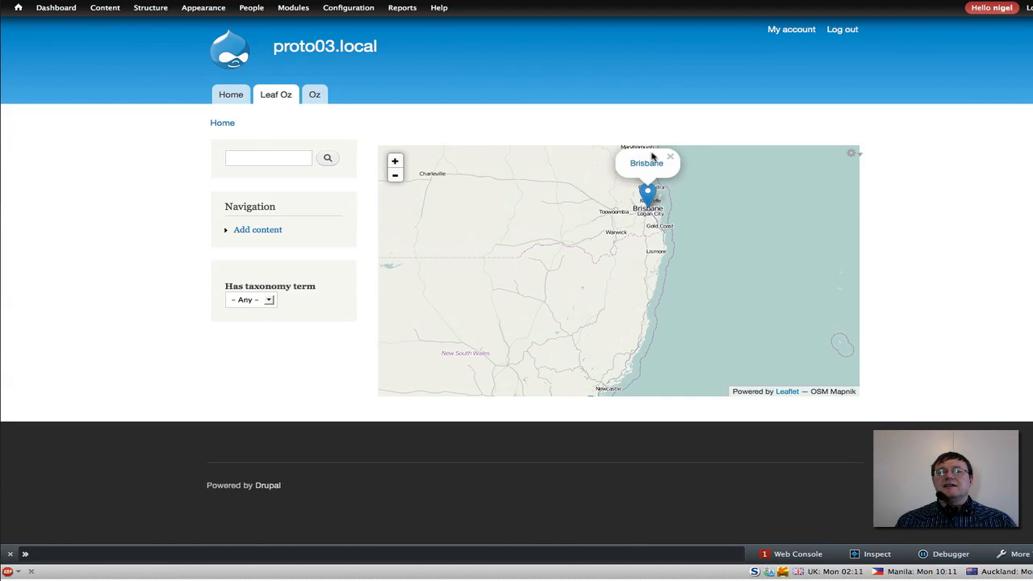
pyautogui.scroll(-2, 749, 249)
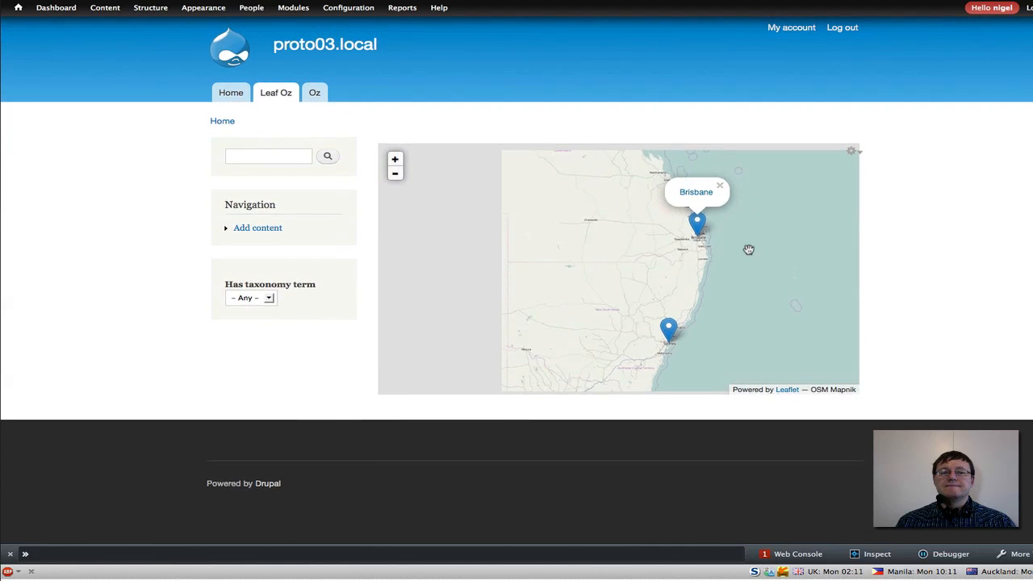
pyautogui.scroll(2, 749, 249)
pyautogui.scroll(-1, 749, 249)
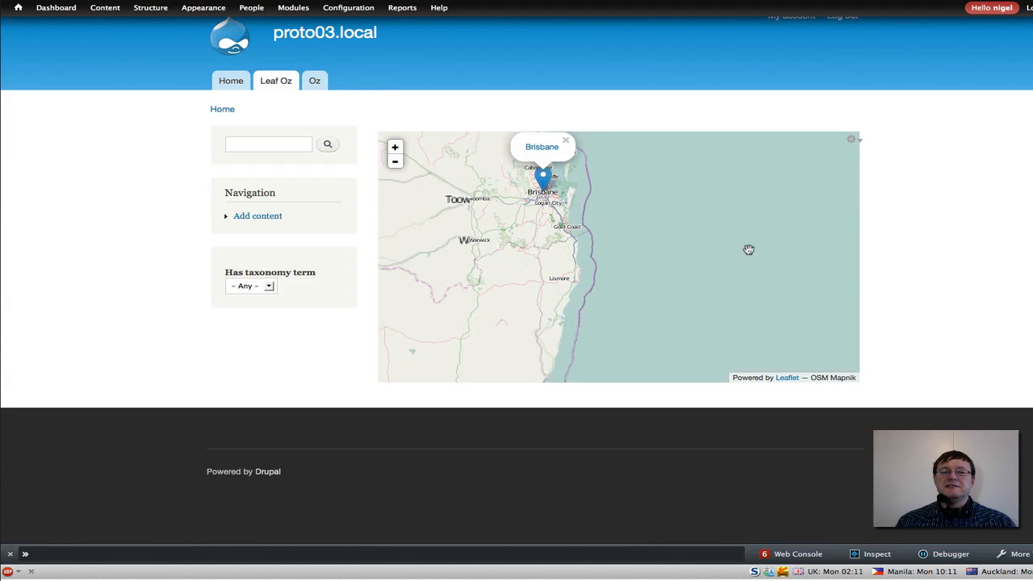
# Test the Has taxonomy term filter with Medium and Small, and open the Darwin marker's popup for Small.
pyautogui.click(269, 287)
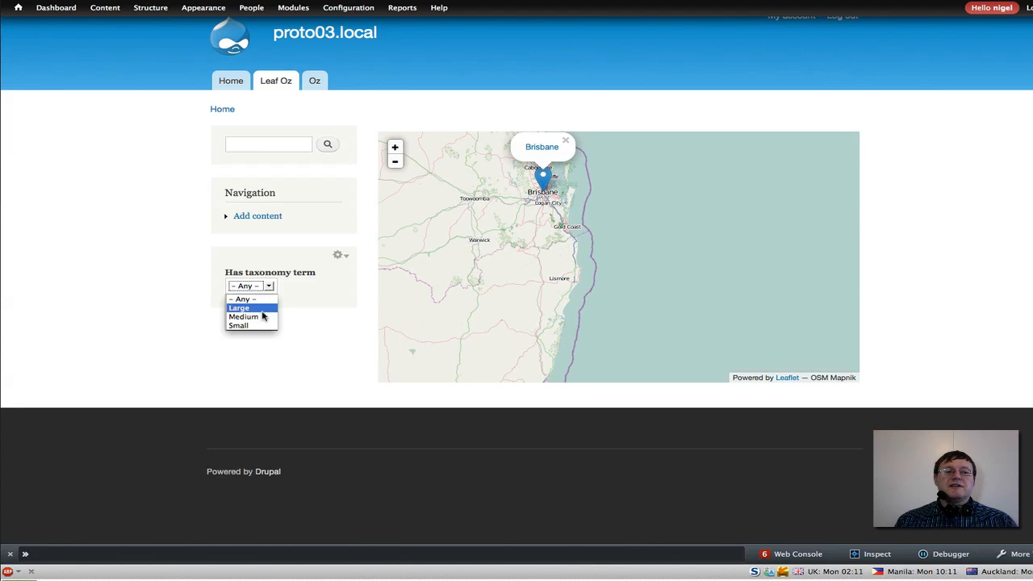
pyautogui.click(262, 316)
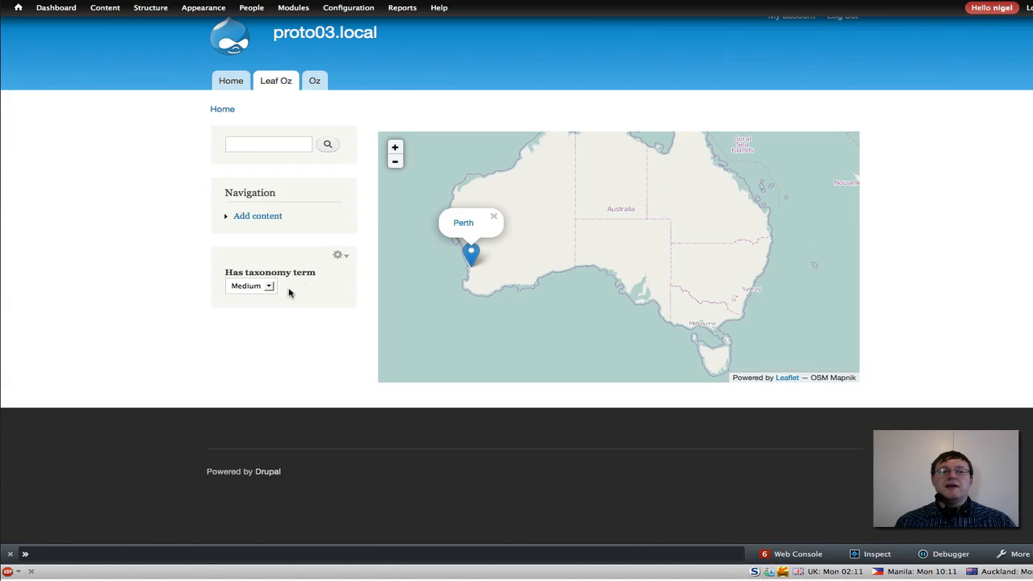
pyautogui.click(268, 285)
pyautogui.click(256, 326)
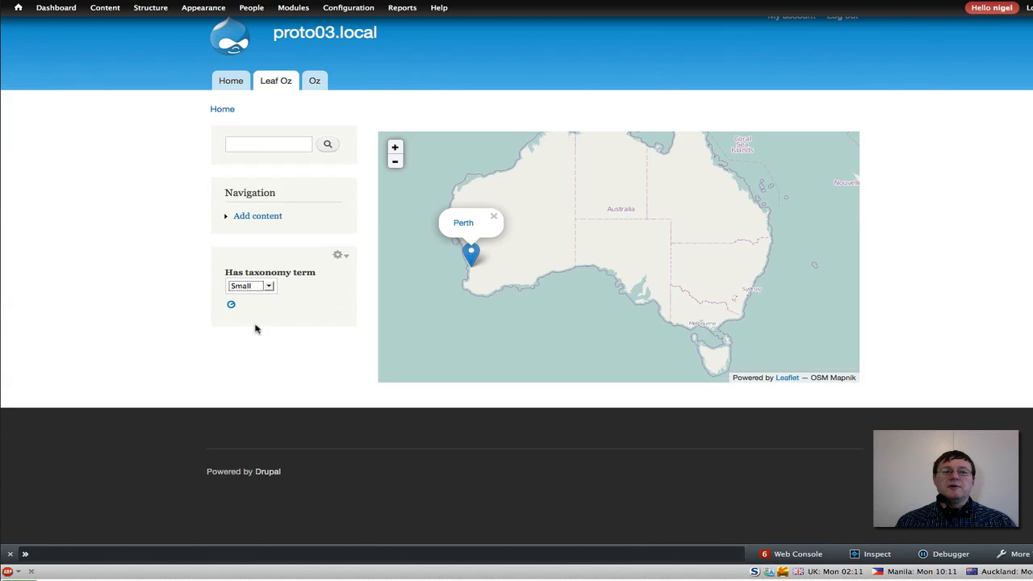
pyautogui.click(590, 171)
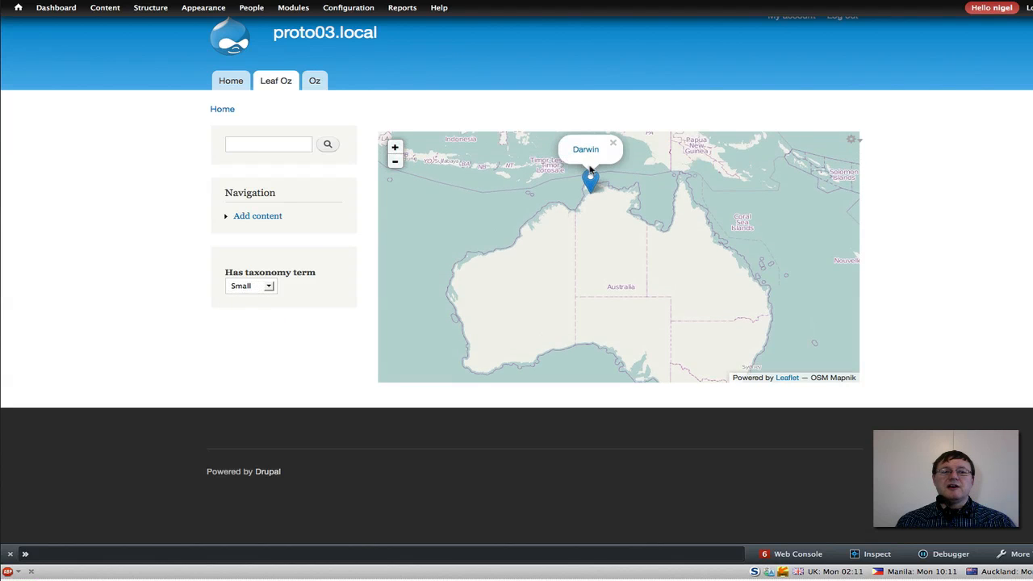
# Filter the map by the Large taxonomy term and open the Brisbane and Sydney marker popups.
pyautogui.click(268, 286)
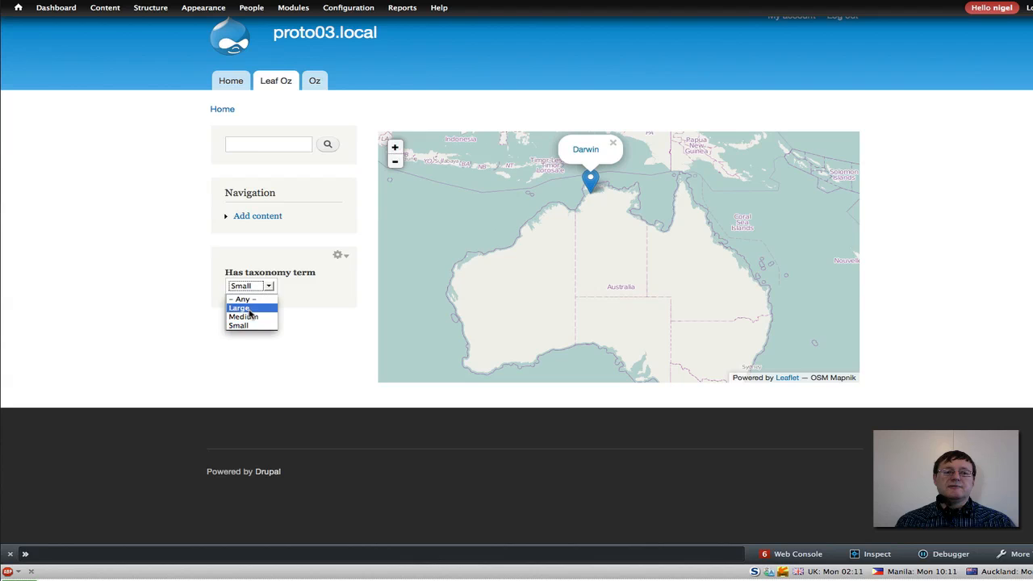
pyautogui.click(250, 309)
pyautogui.click(766, 275)
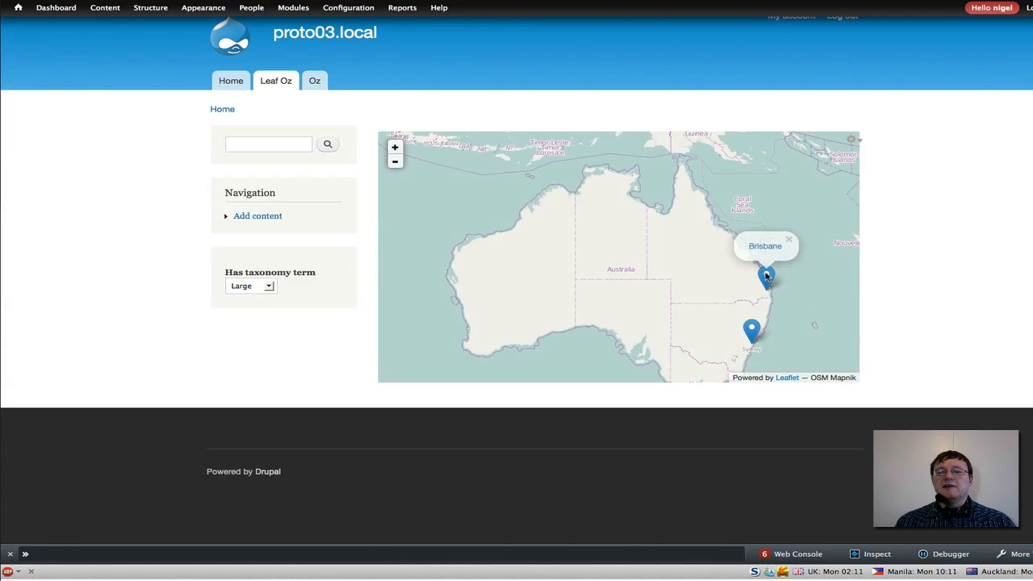
pyautogui.click(751, 331)
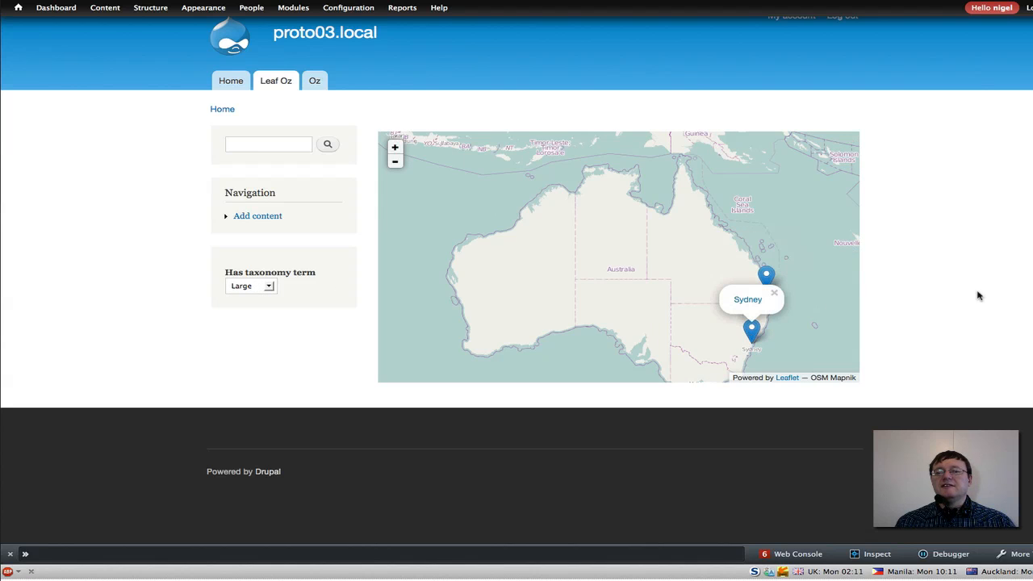